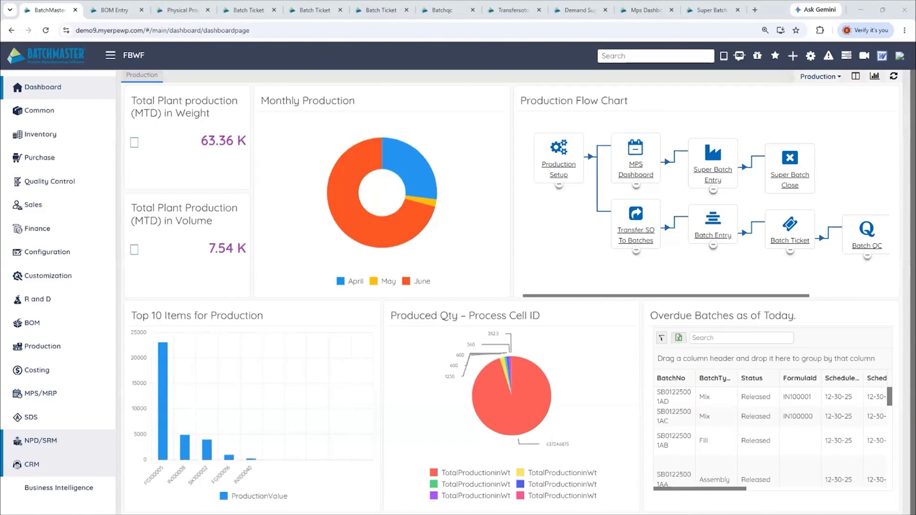
Examine the BOM explosion of Apple Muffins pack SK100000 through its FG100000 cup and IN100001 Apple Streusel components
click(109, 11)
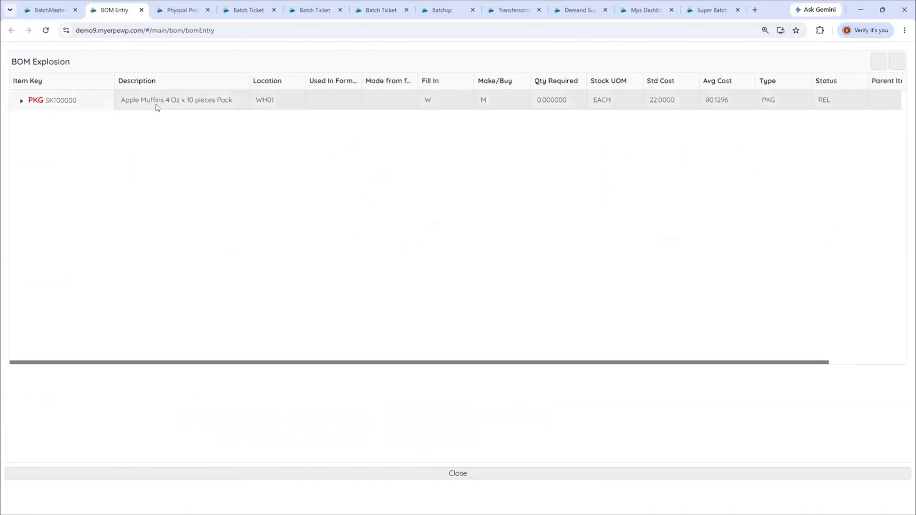
click(21, 102)
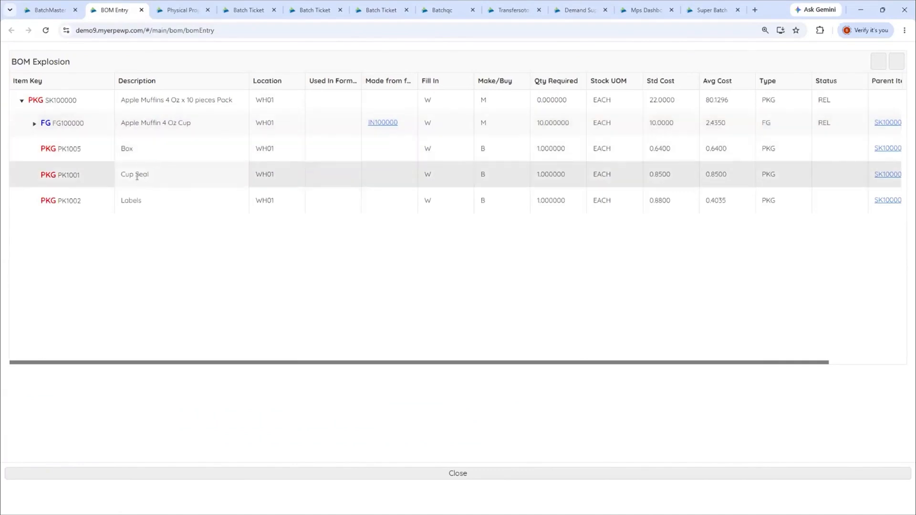
click(34, 125)
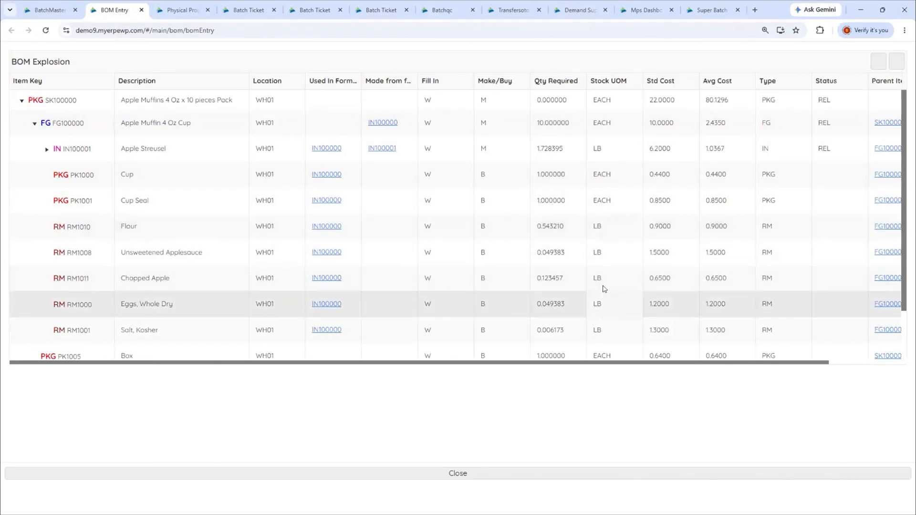
click(47, 150)
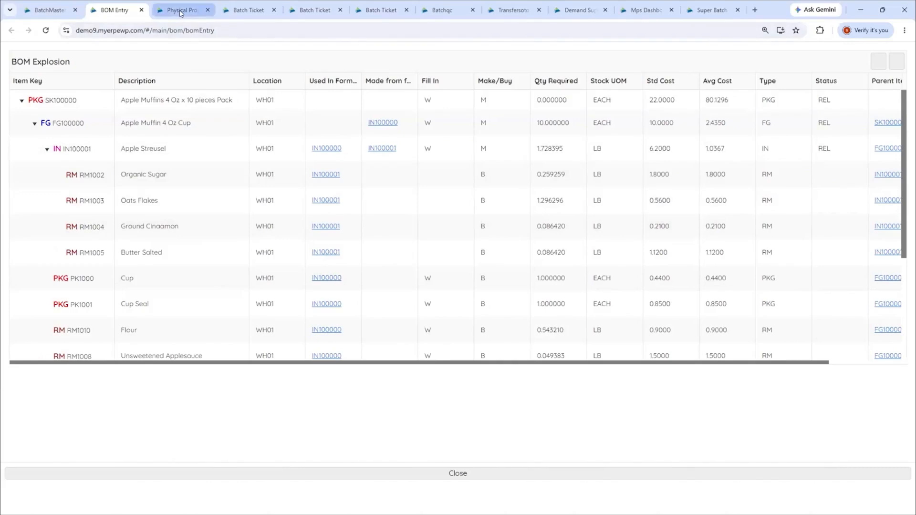
click(47, 150)
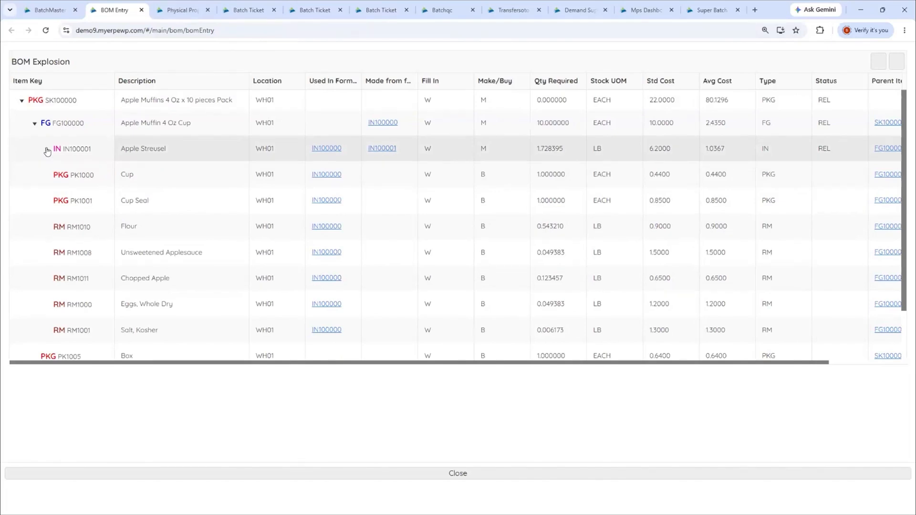
Check the view modes and the Flour line's unit options for formula IN100000 in Physical Property Analysis
click(177, 8)
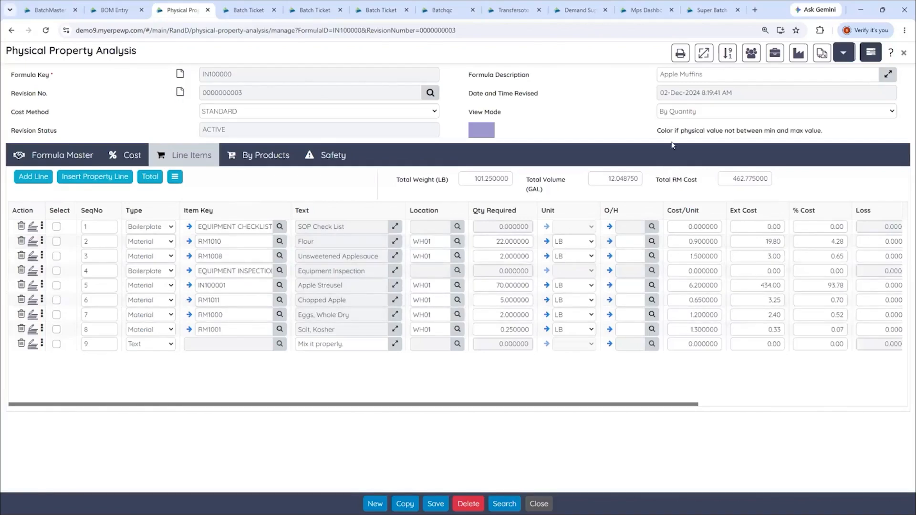
click(683, 113)
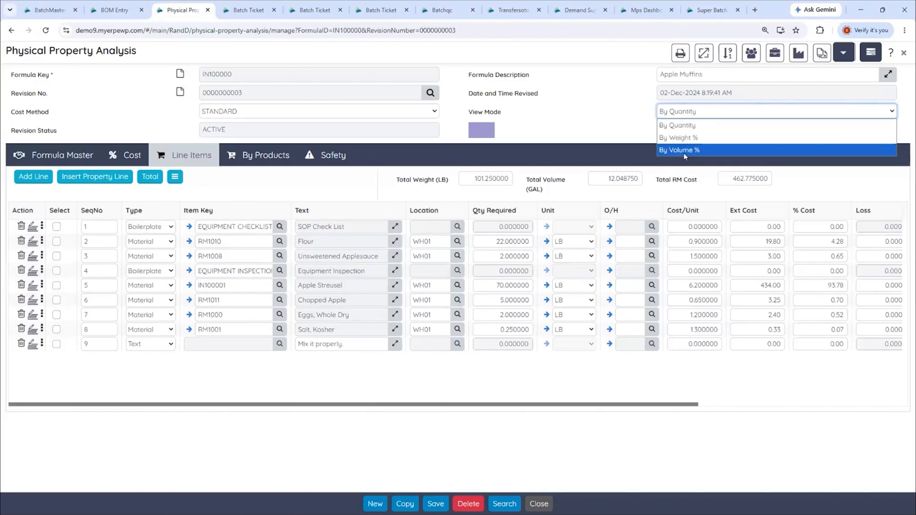
click(609, 122)
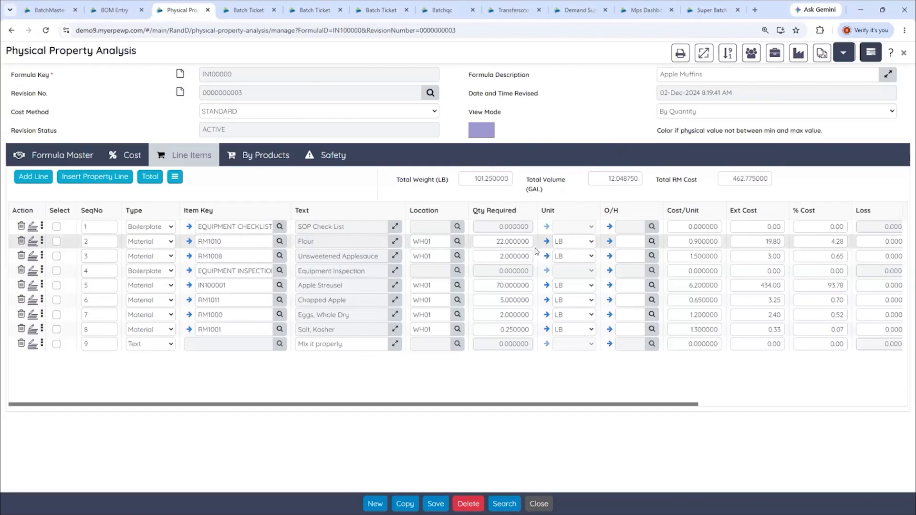
click(575, 245)
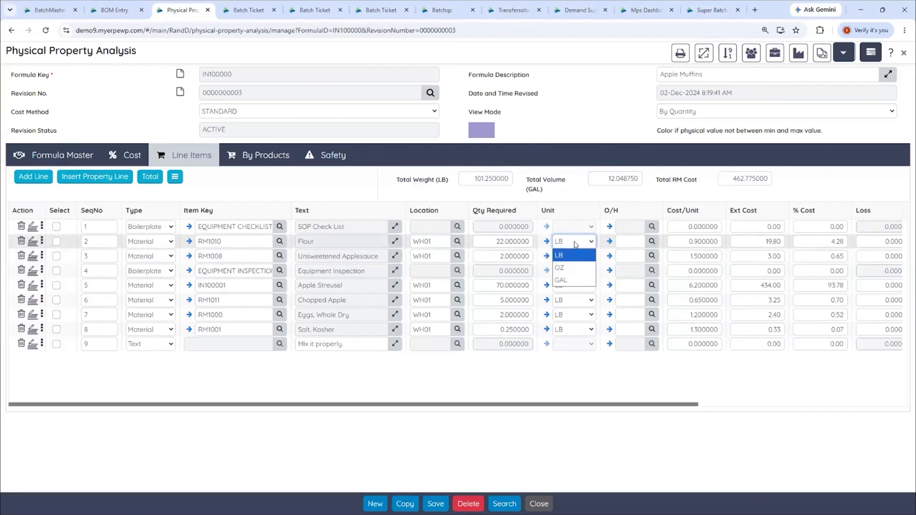
click(579, 189)
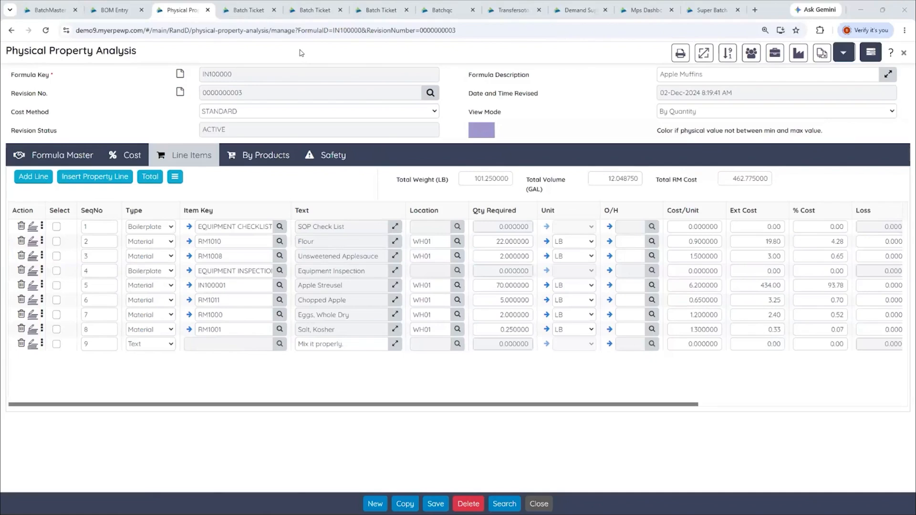
Review the scheduling details and formula lines of the Apple Muffins mix batch ticket B0326001
click(248, 12)
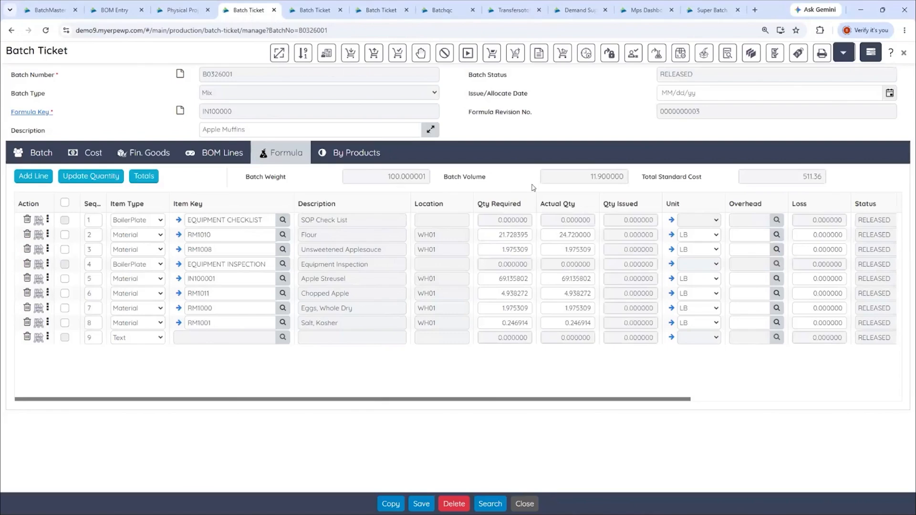
click(34, 152)
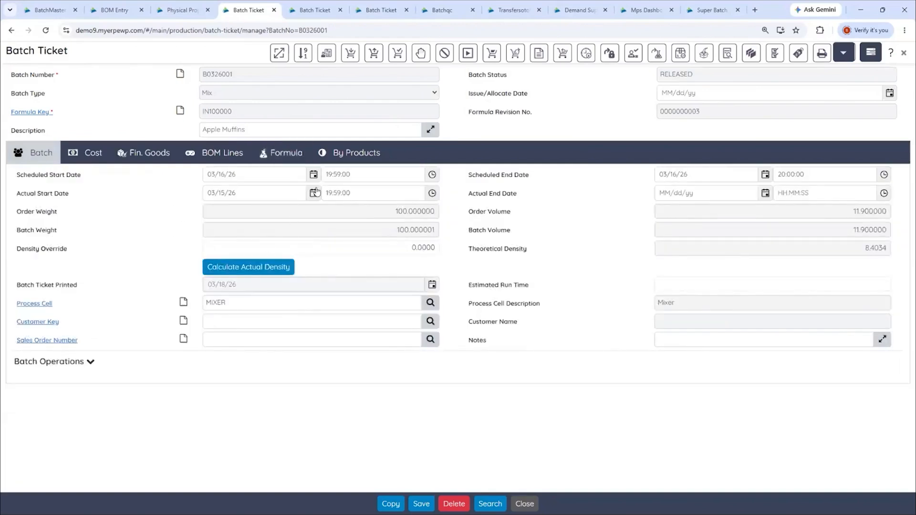
click(279, 154)
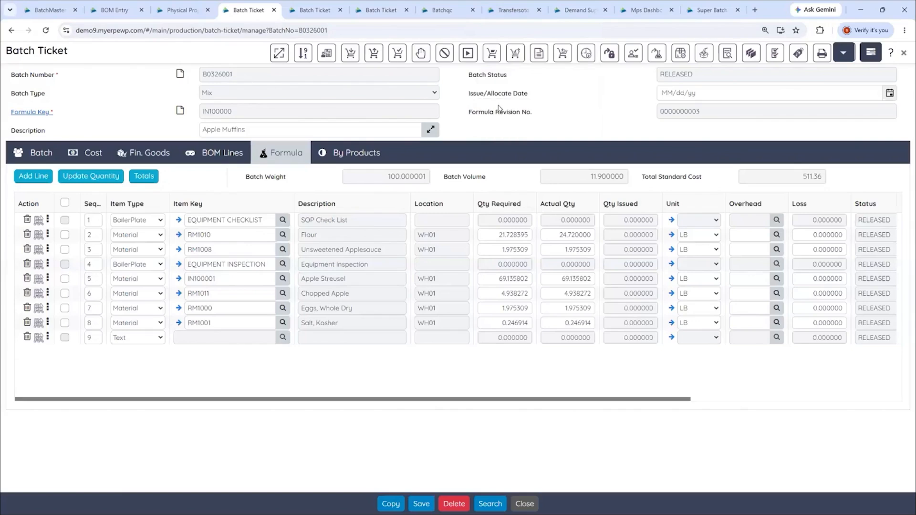
In Transfer SO To Batches, load the sales orders and select SK100000 dated 06/25/26 and FG100033, with Allocate and Create Purchase Req. enabled
click(510, 9)
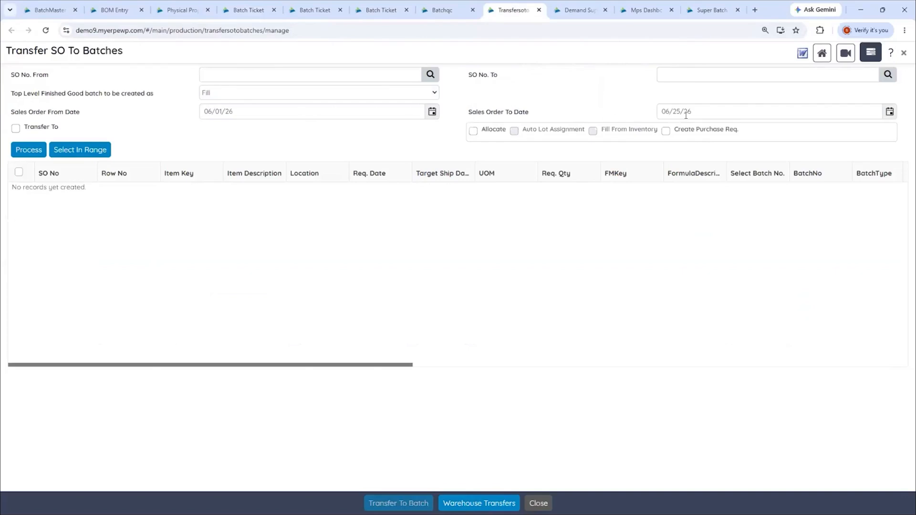
click(23, 151)
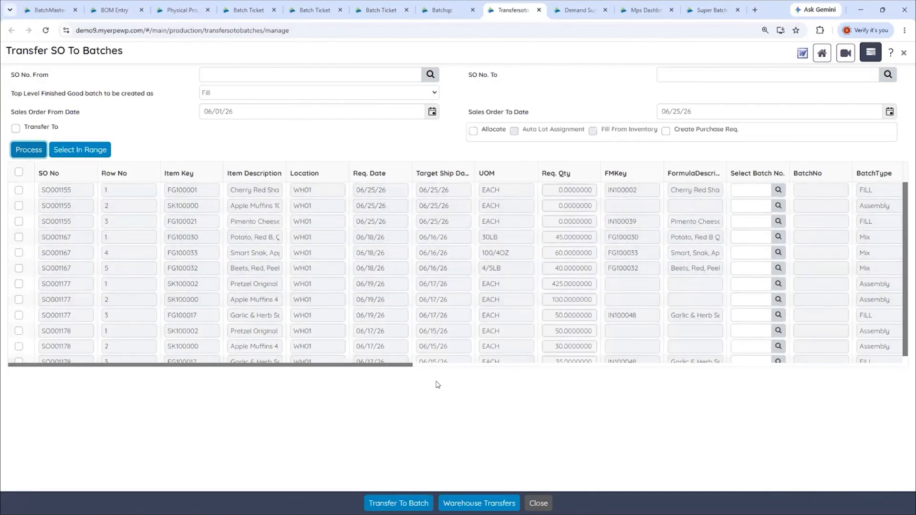
click(18, 206)
click(18, 253)
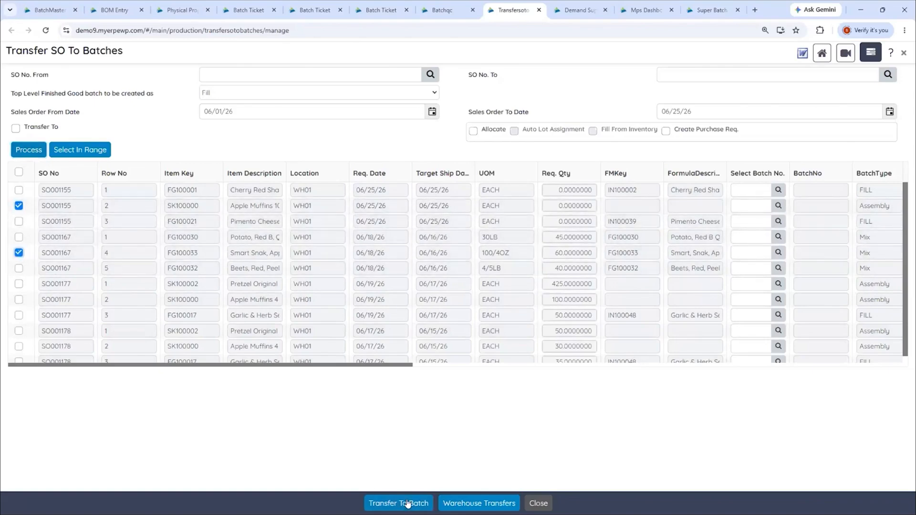
click(667, 132)
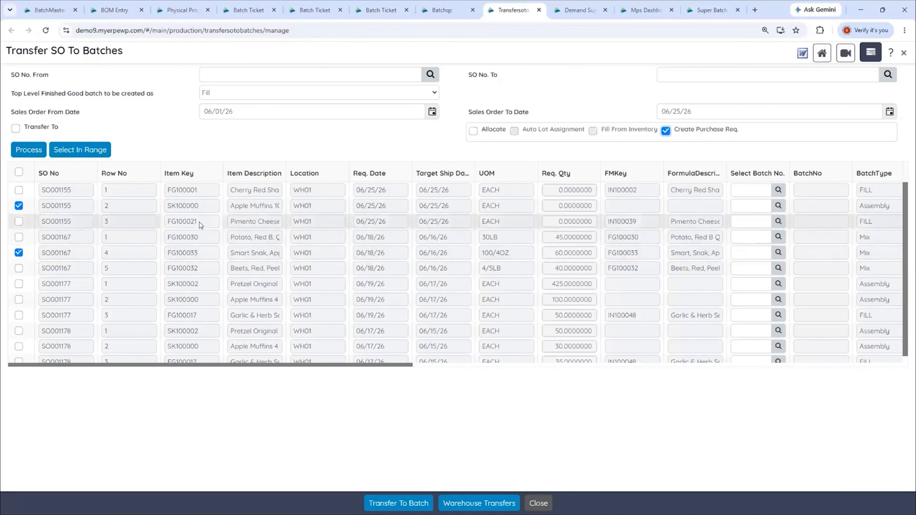
click(474, 131)
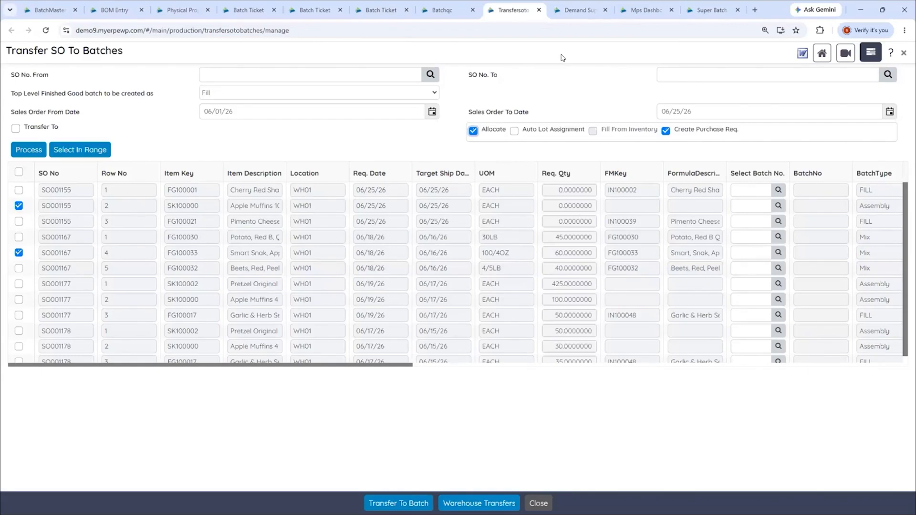
Process the Demand Supply report with a demand end date of 09/30/26, leaving the item key range blank
click(574, 14)
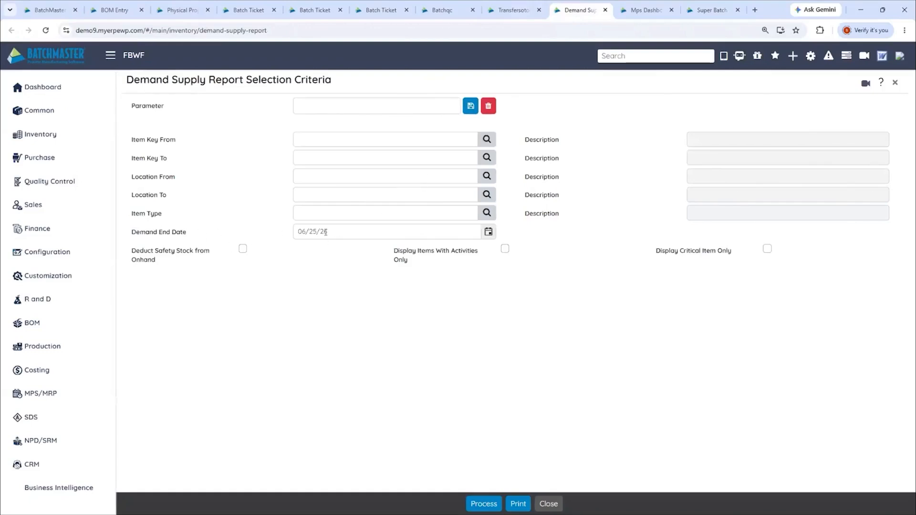
click(488, 232)
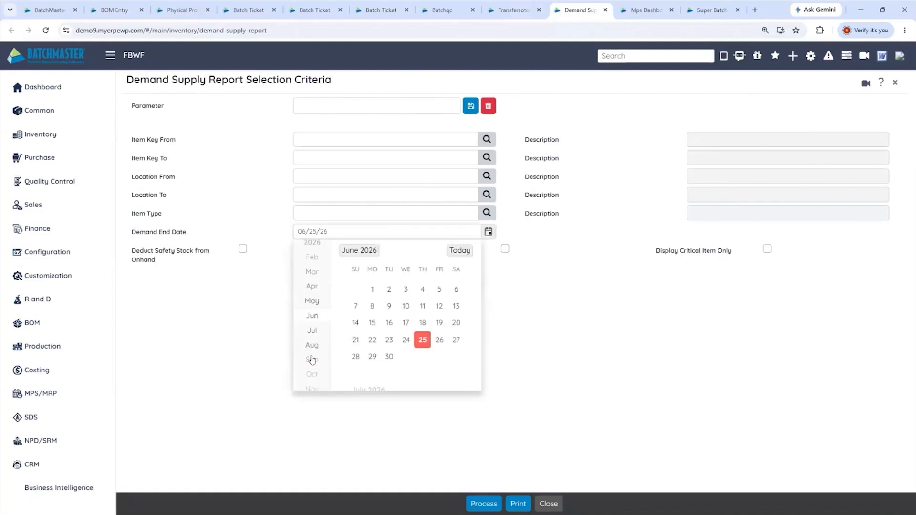
click(311, 359)
click(406, 353)
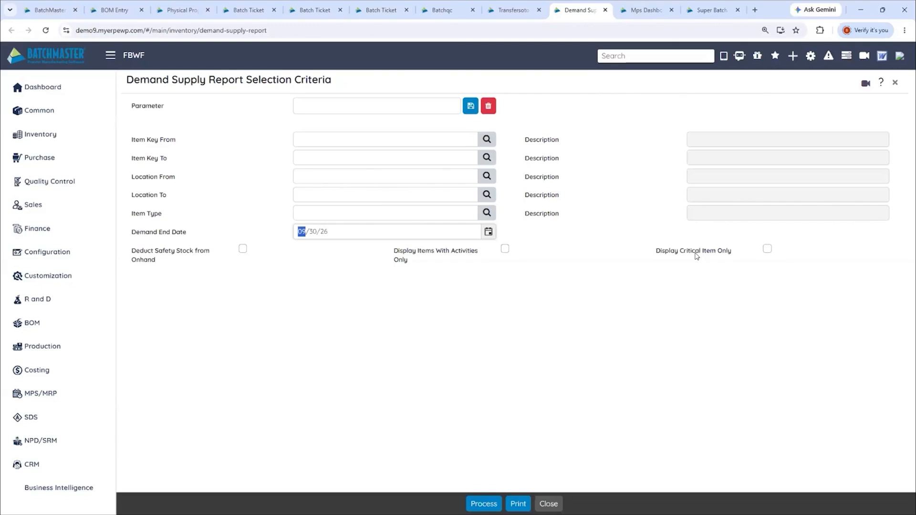
click(306, 139)
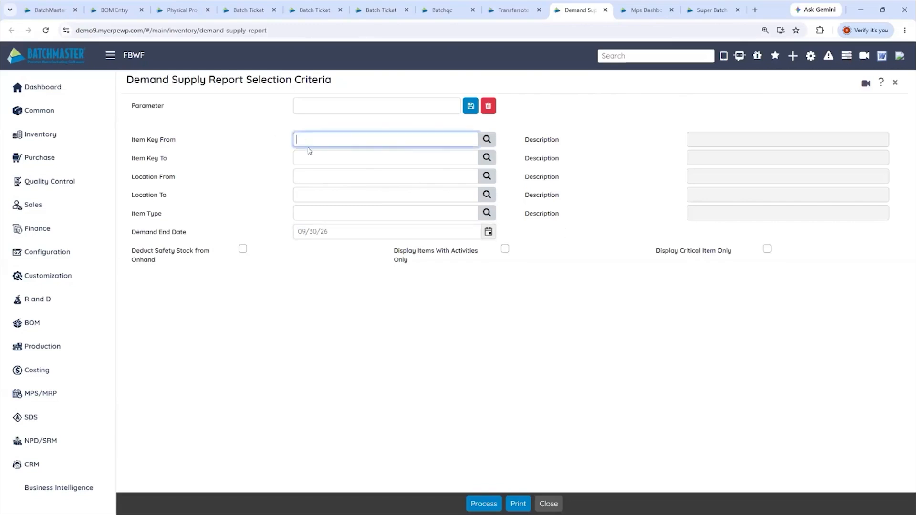
click(306, 154)
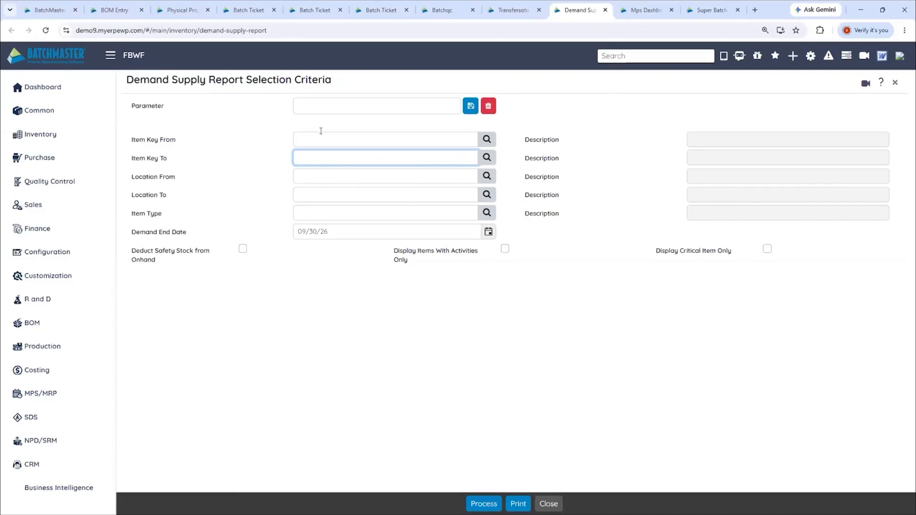
click(486, 504)
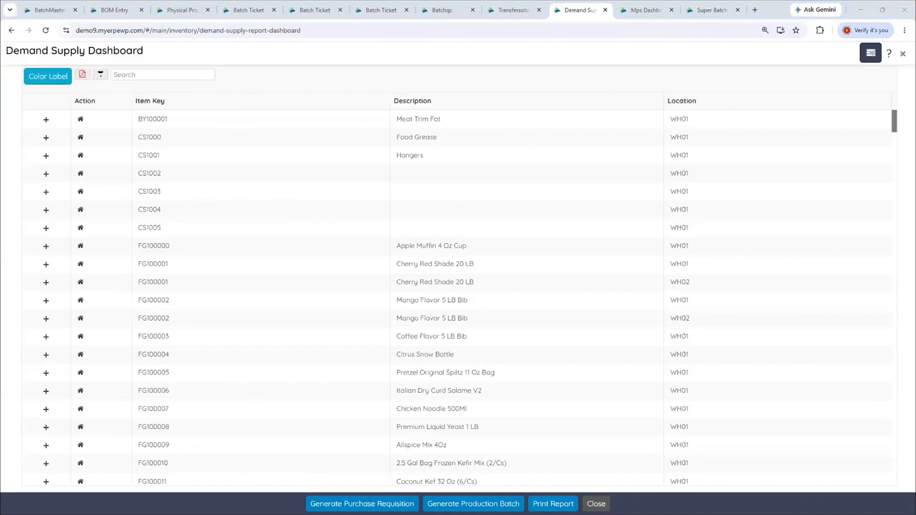
Filter the Demand Supply Dashboard by "app" and examine the demand and supply records of SK100000 in WH02 and WH01
text(app)
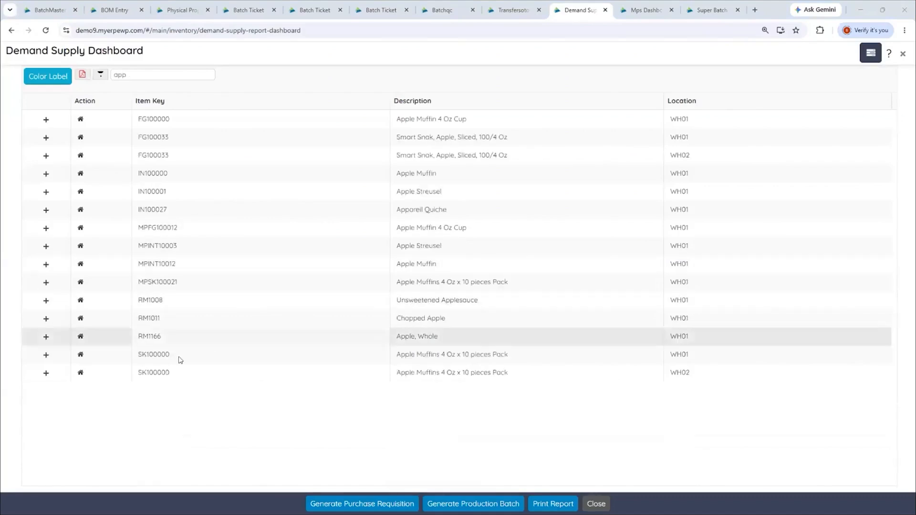
click(46, 373)
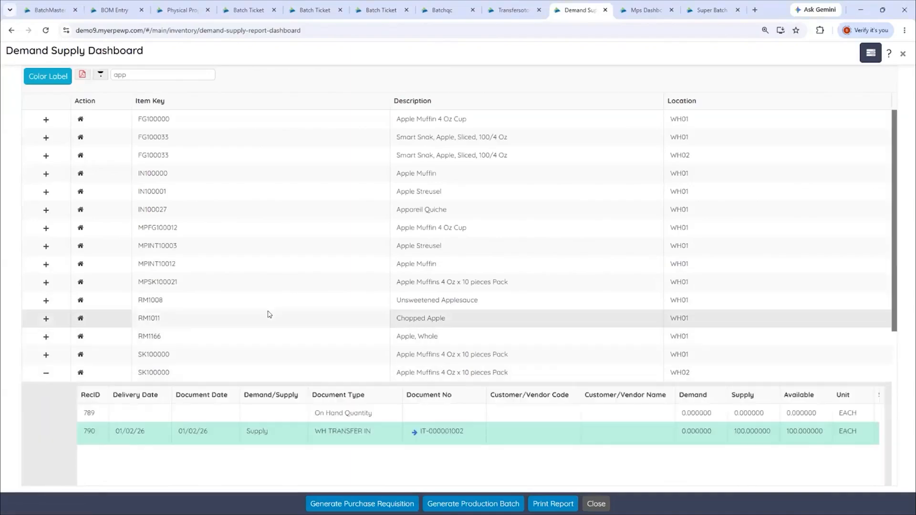
click(46, 372)
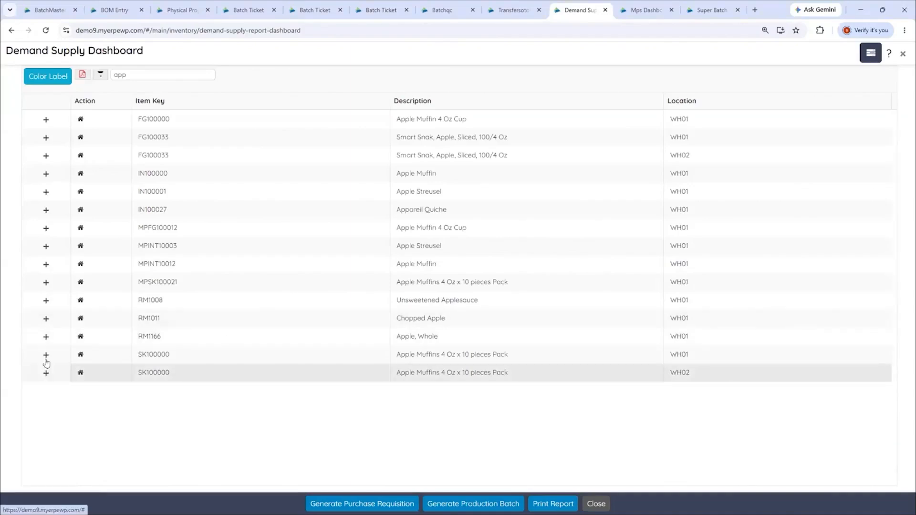
click(46, 355)
scroll(303, 347, down, 3)
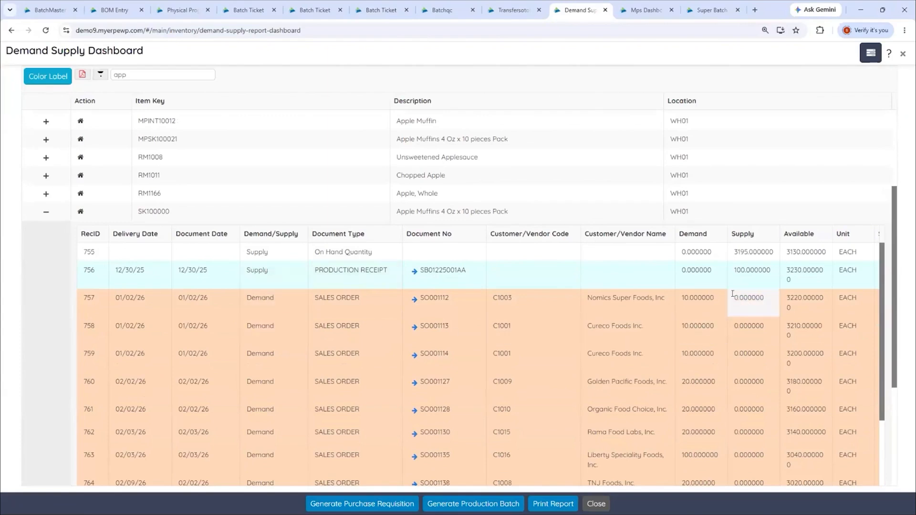
scroll(753, 355, down, 6)
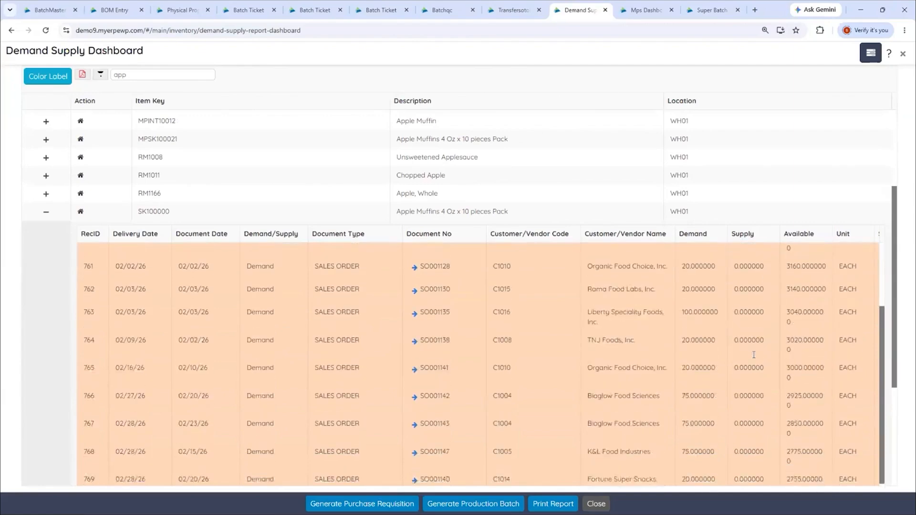
scroll(753, 358, down, 5)
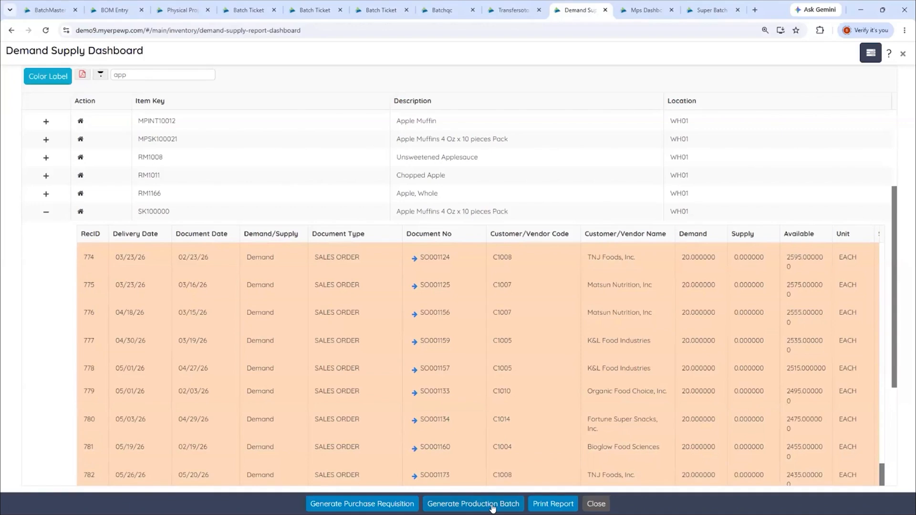
click(46, 212)
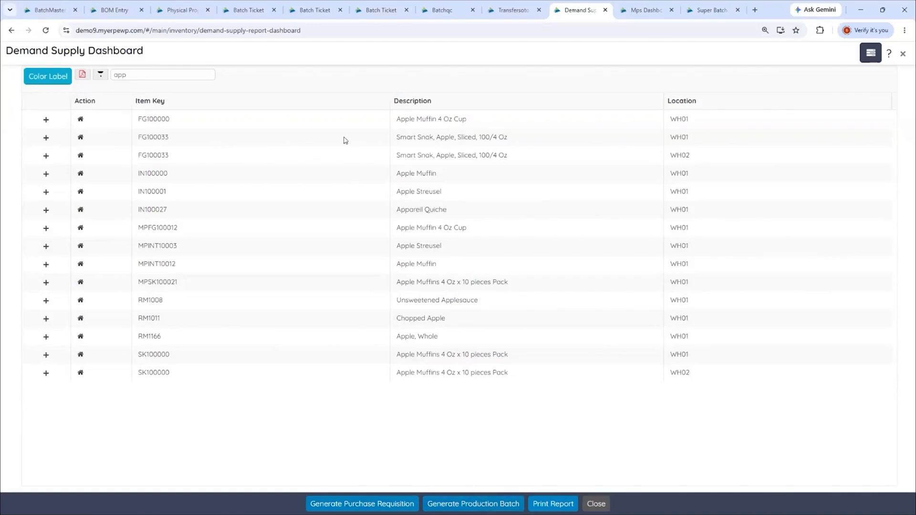
Review the planning worksheet and the available planned order actions for item MPSK100021 in the MPS Dashboard
click(252, 11)
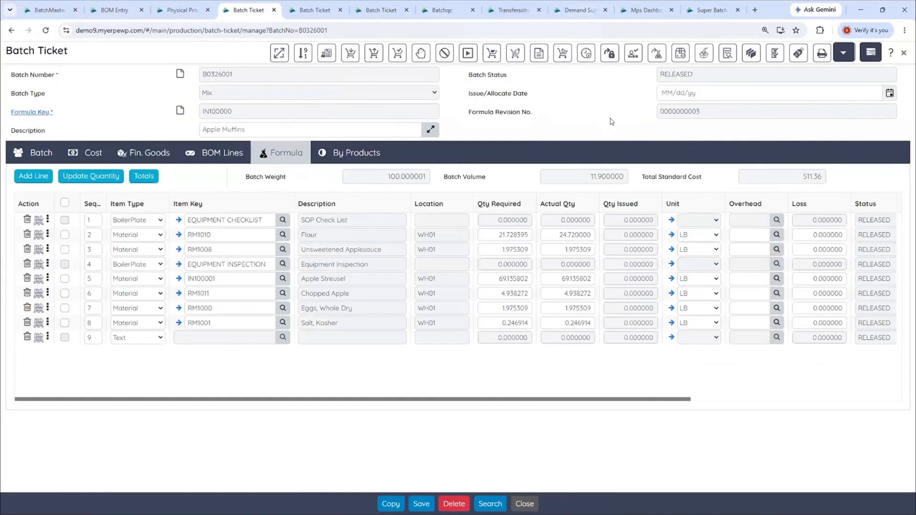
click(645, 11)
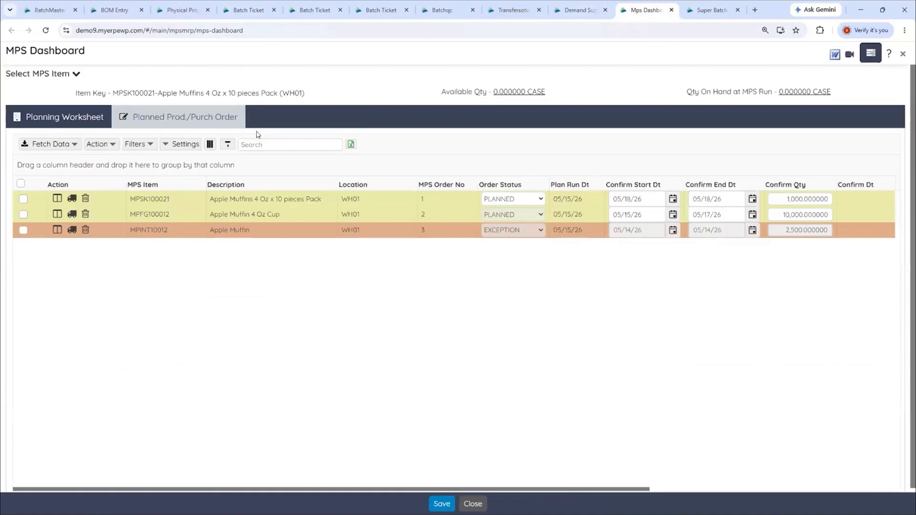
click(82, 119)
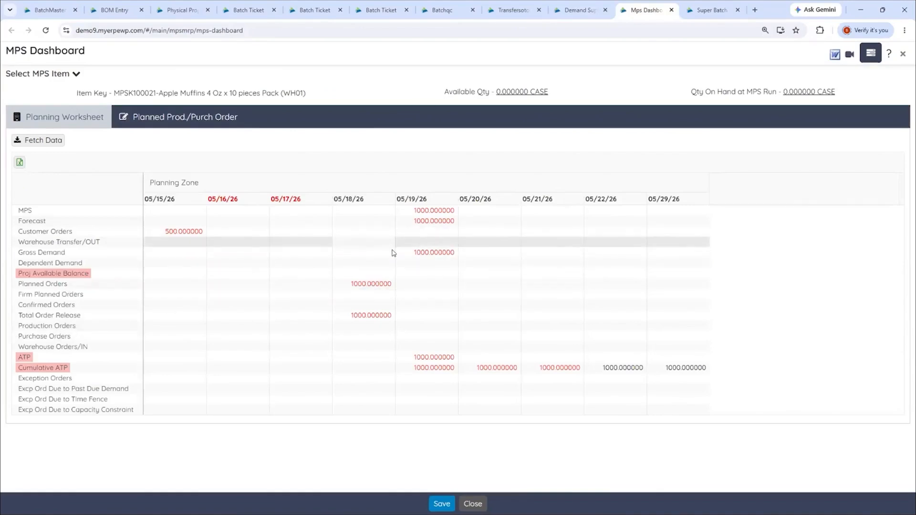
click(165, 117)
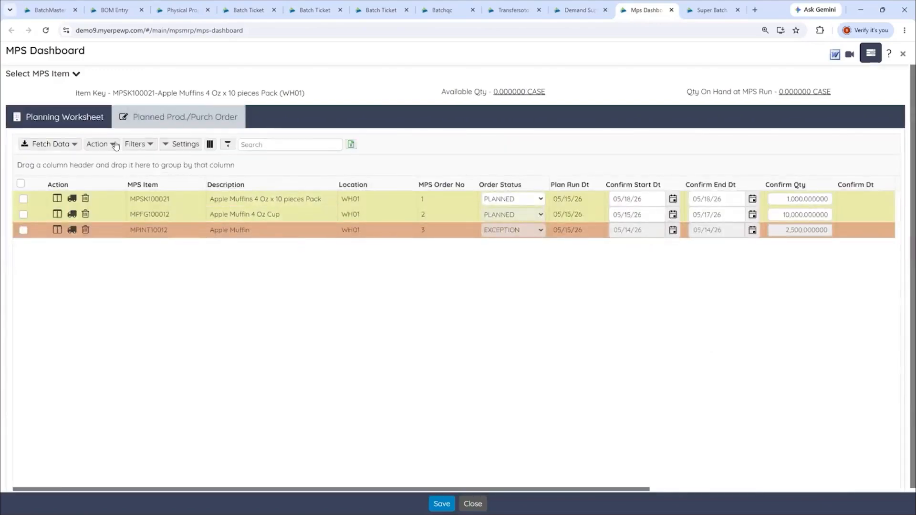
click(99, 144)
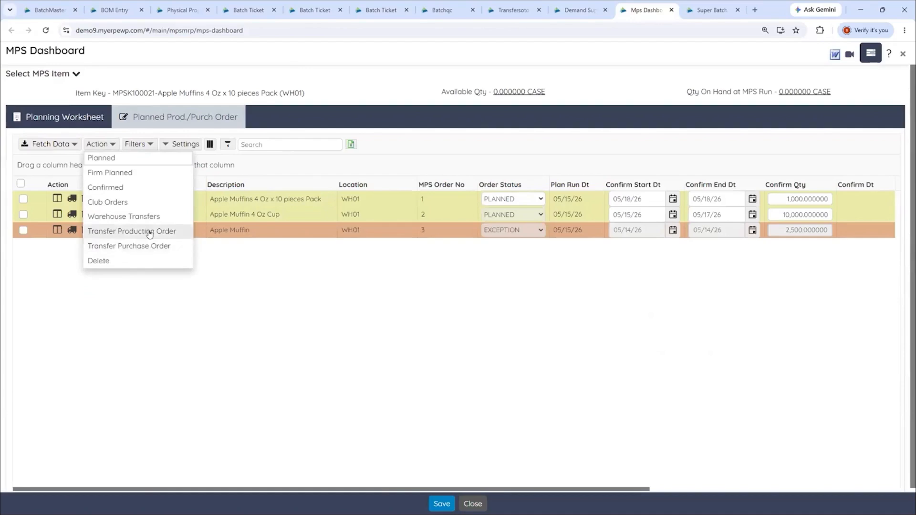
click(363, 318)
Return to batch ticket B0326001 and review the sizing options in the Size Batch wizard
click(247, 12)
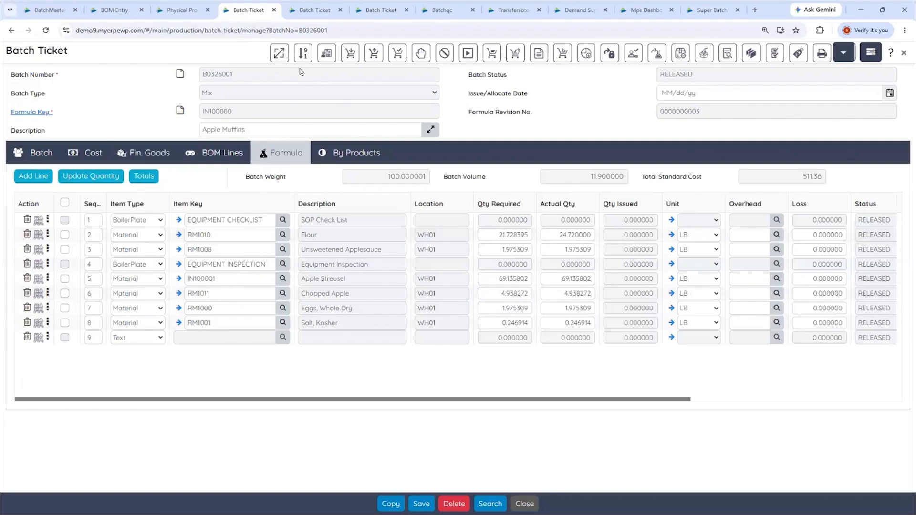
click(279, 54)
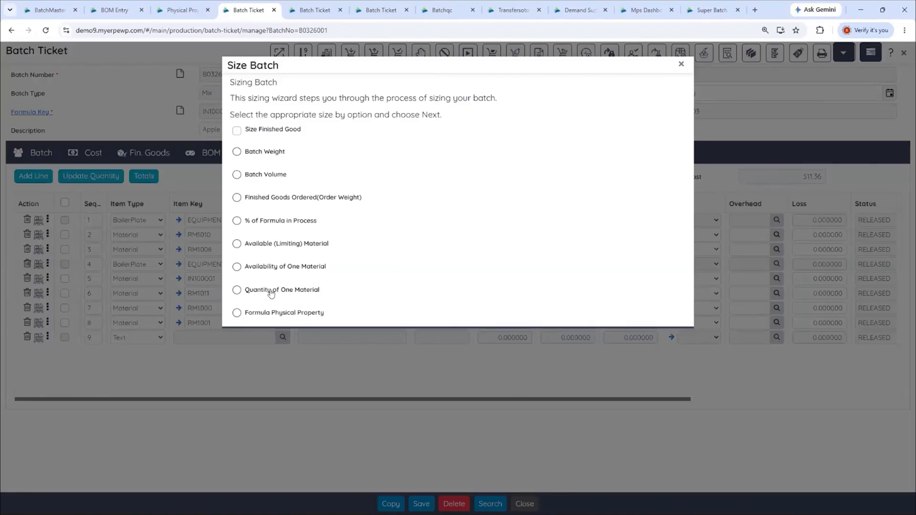
click(237, 131)
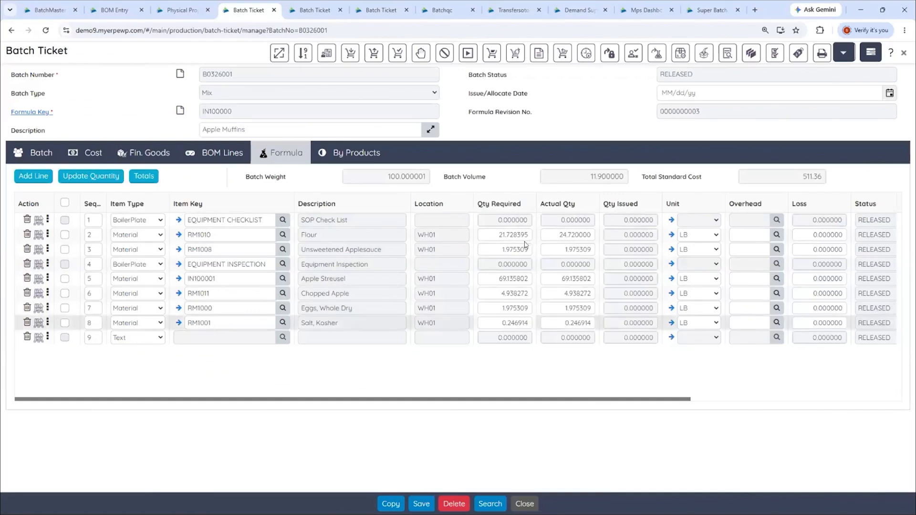
Review the batch's finished goods line and the additional line actions for Flour in the formula, including Alternate Item
click(152, 152)
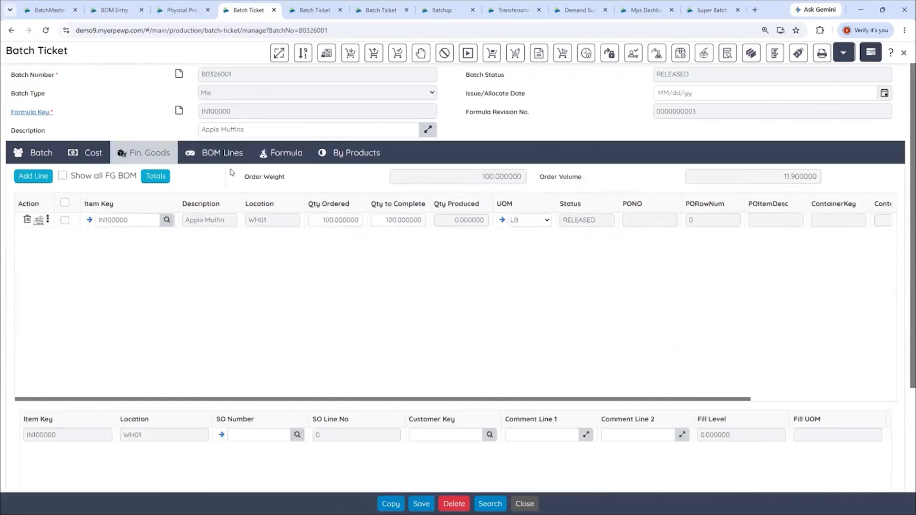
click(275, 154)
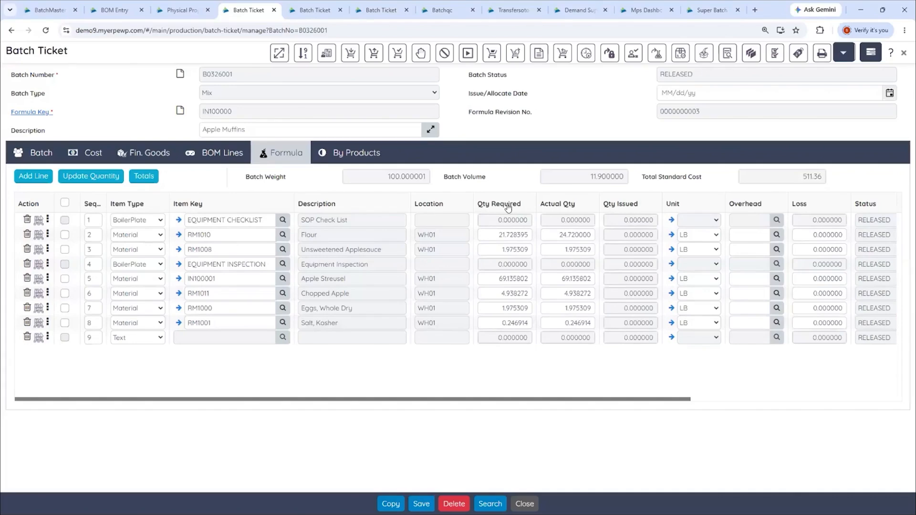
click(47, 234)
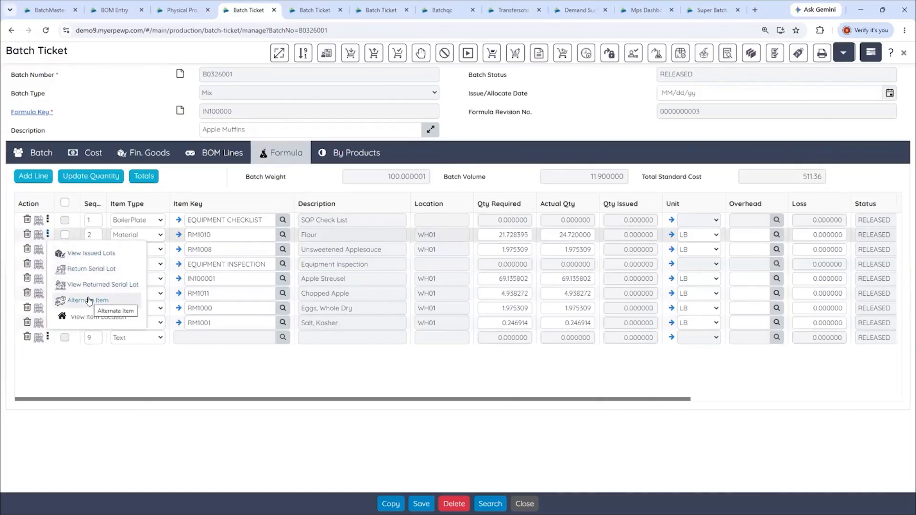
click(293, 384)
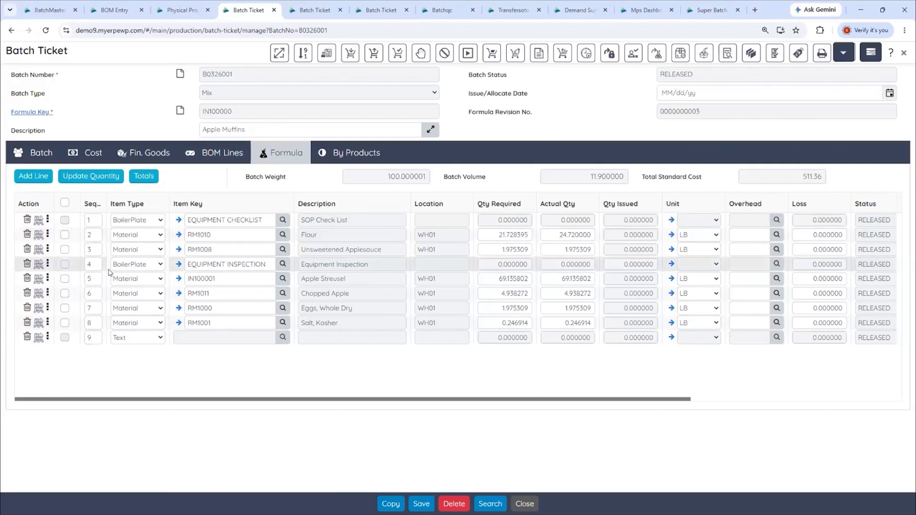
Try allocating Unsweetened Applesauce from lot 97601902 in bin WH01-A01-B01-S01 instead of the stage and weigh room bin, discarding the change
click(39, 249)
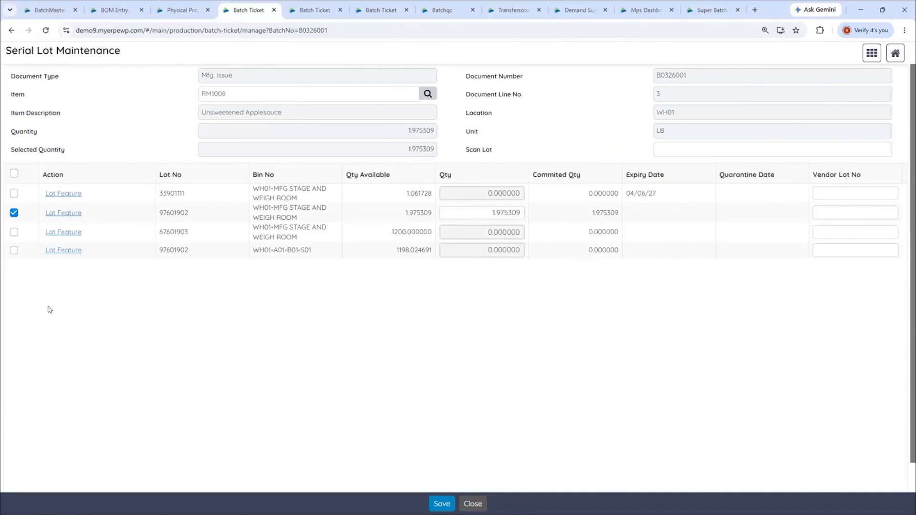
click(13, 213)
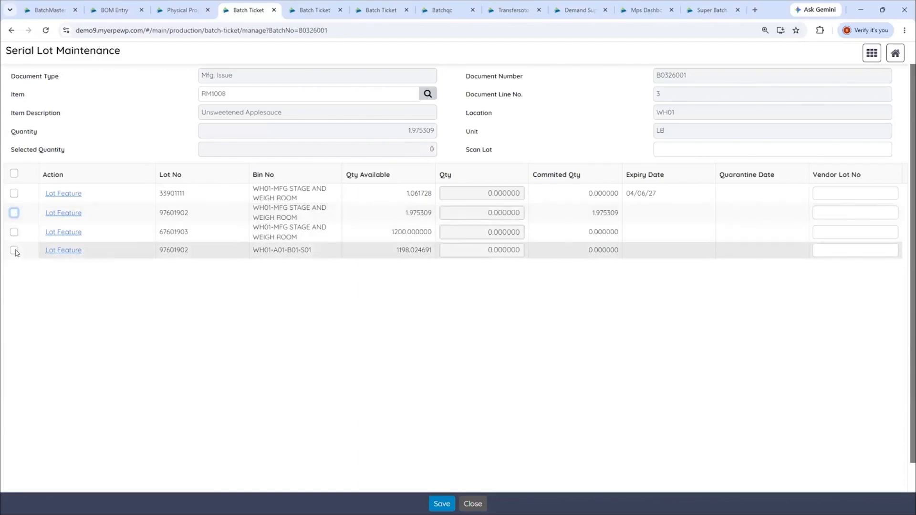
click(14, 250)
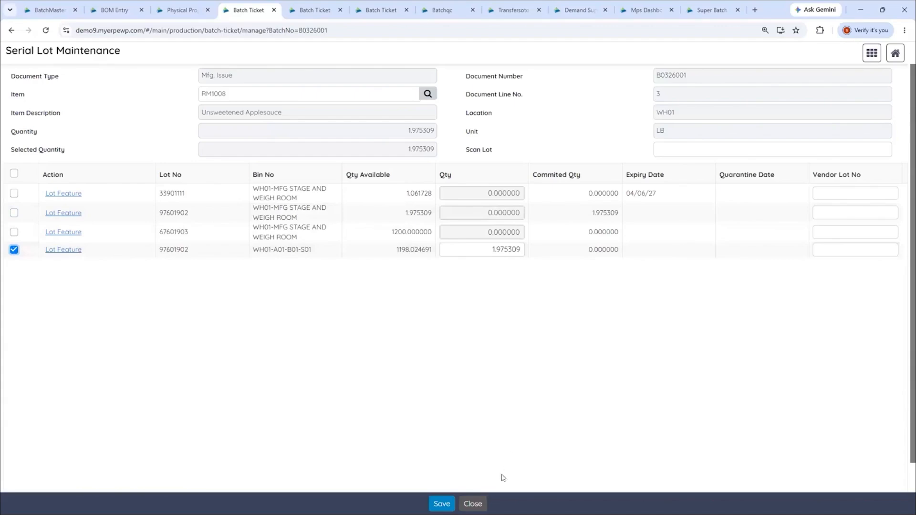
click(479, 502)
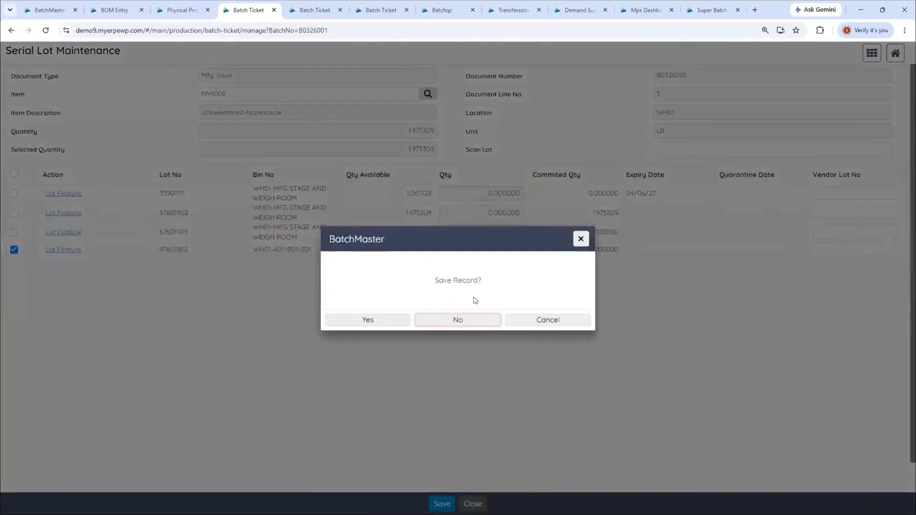
click(458, 320)
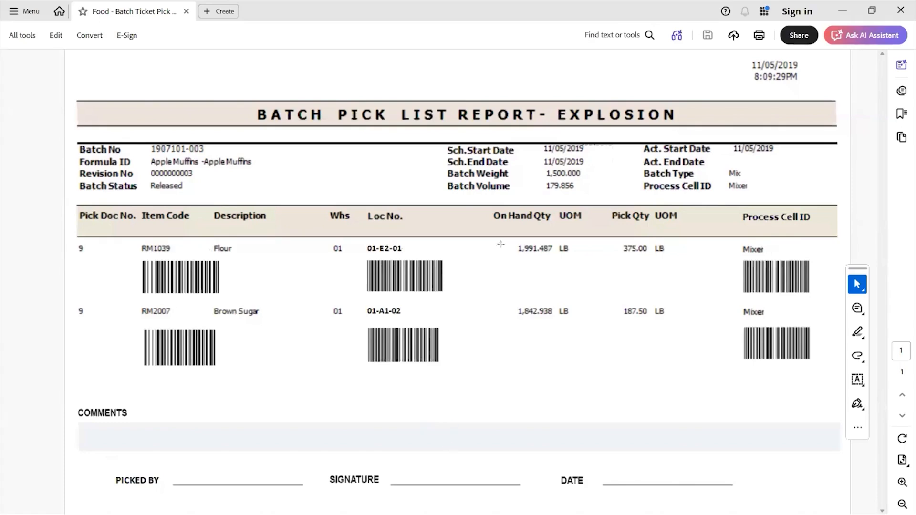
Leave the batch pick list report, switch to the BatchMaster WMS portal and review its MES functions
click(842, 14)
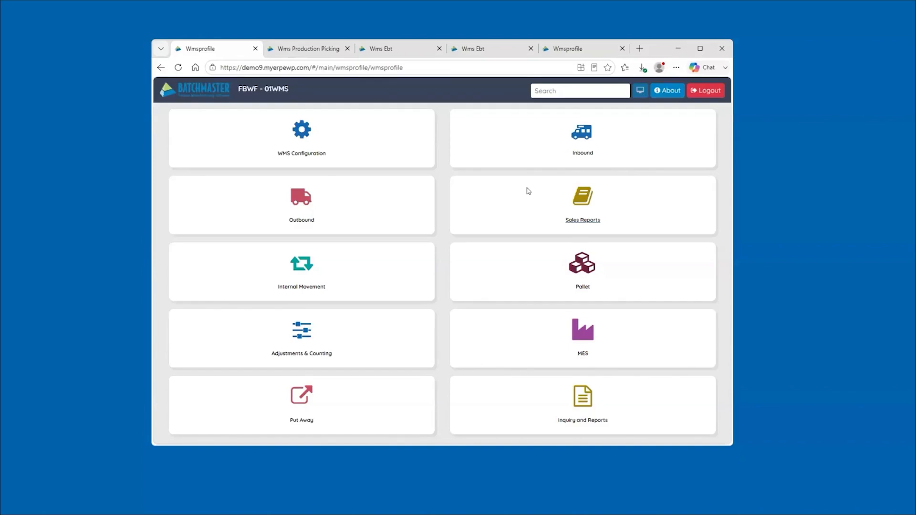
click(571, 329)
click(582, 336)
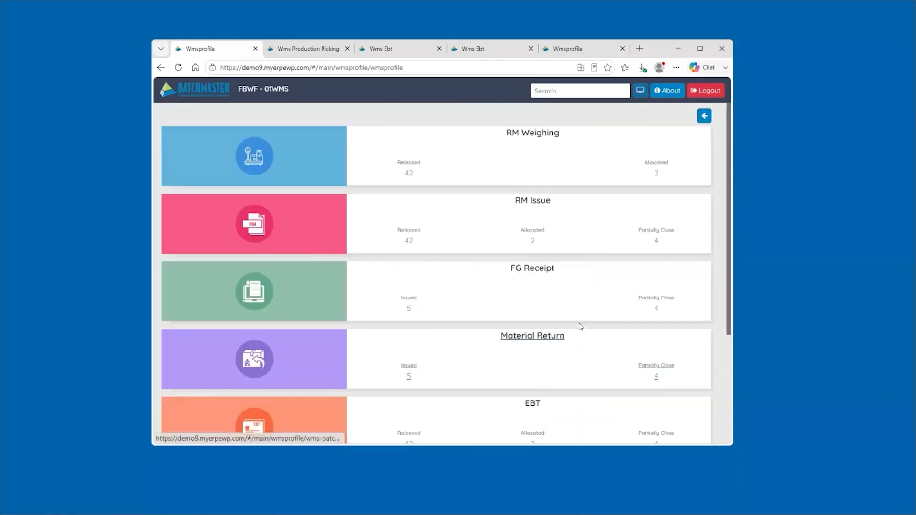
scroll(587, 259, down, 3)
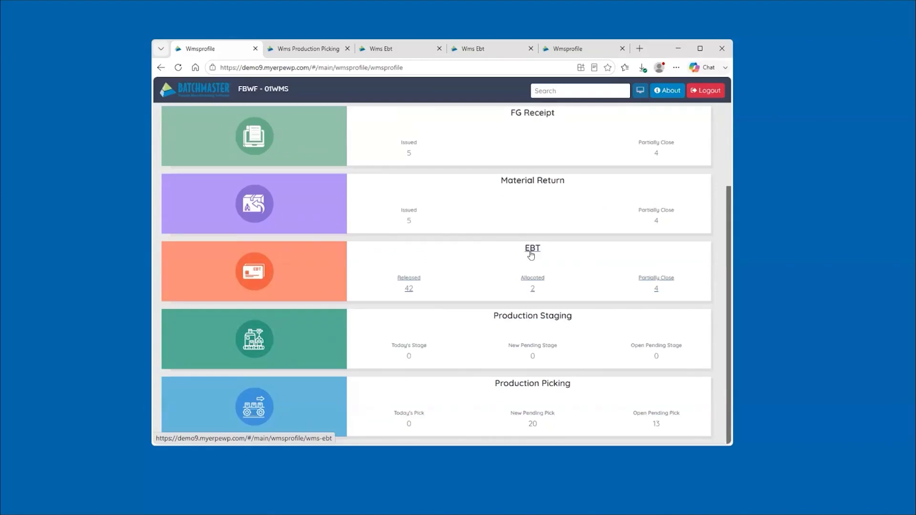
In the Production Picking form, look up the full list of pick orders and keep pick order 1022
click(307, 49)
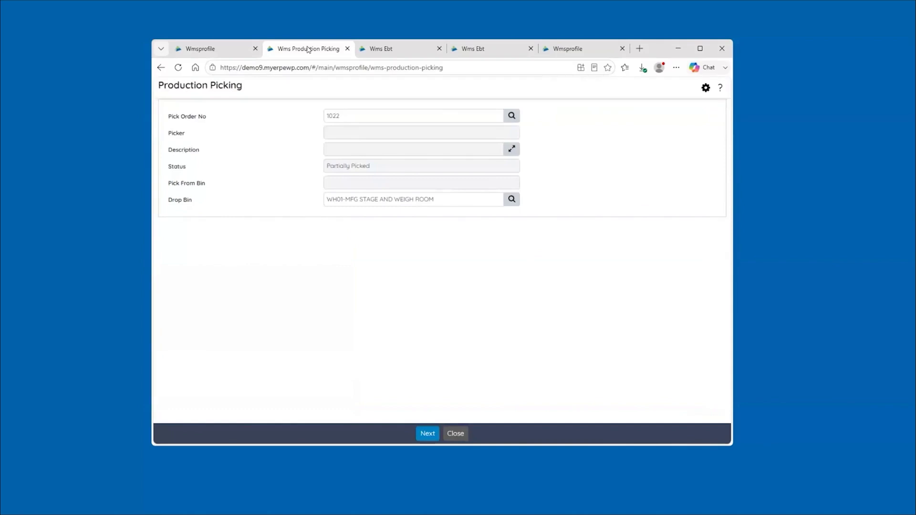
click(360, 113)
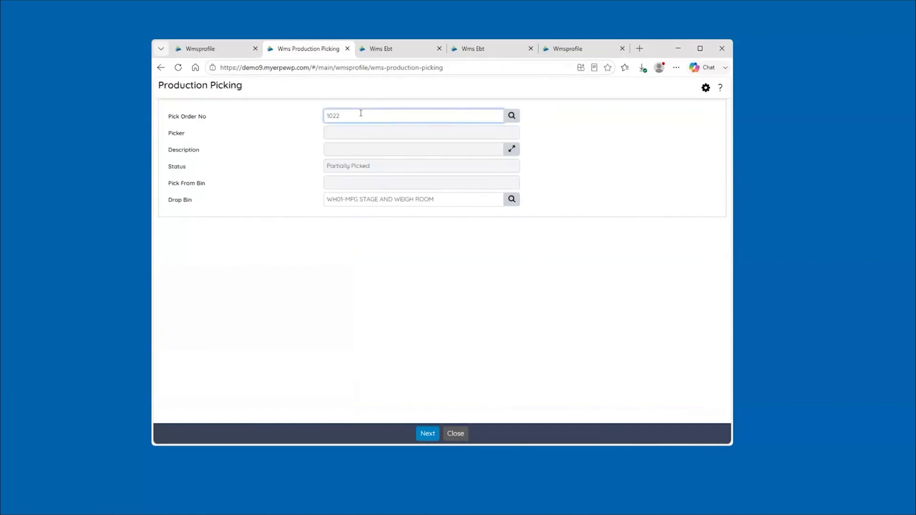
click(511, 115)
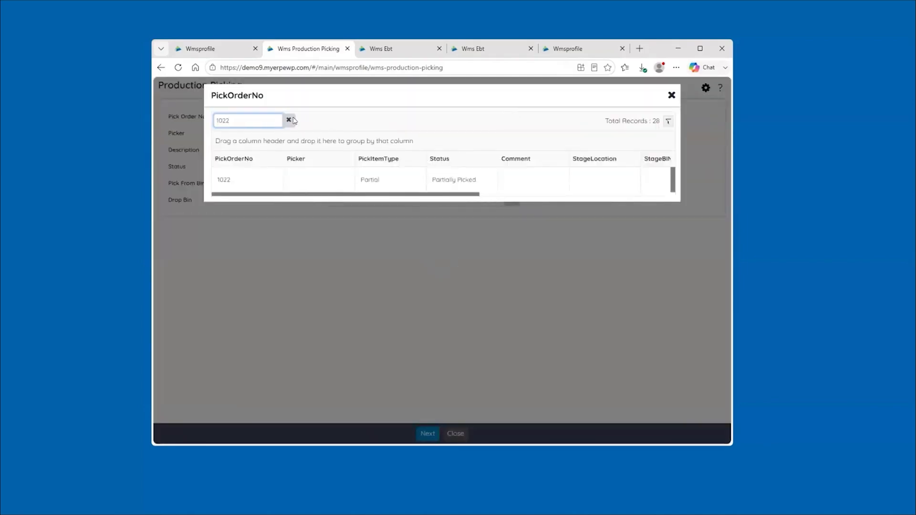
click(290, 120)
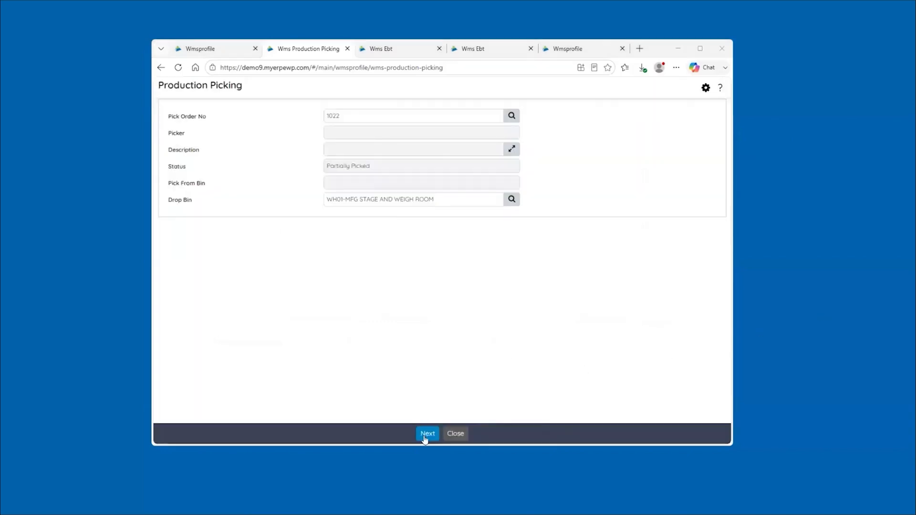
Open pick order 1022 and check the lots available for released item Apple Streusel, leaving it unpicked
click(424, 435)
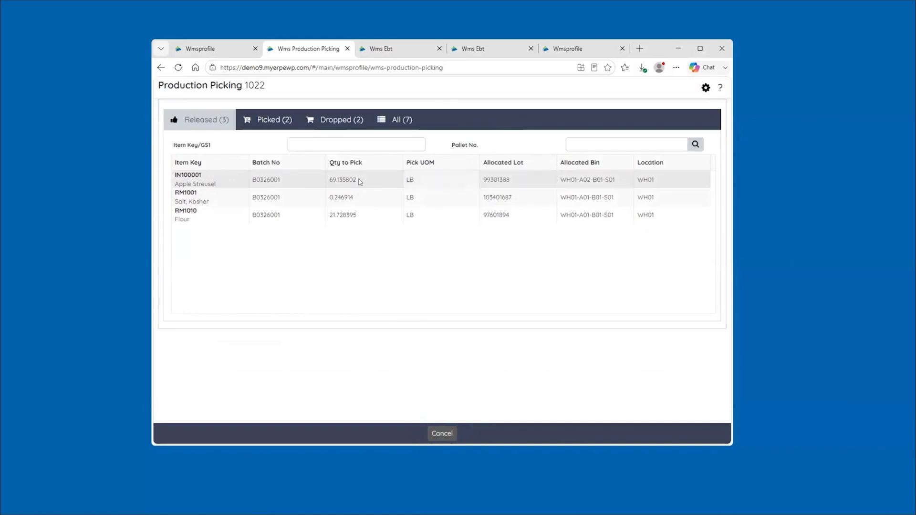
click(285, 180)
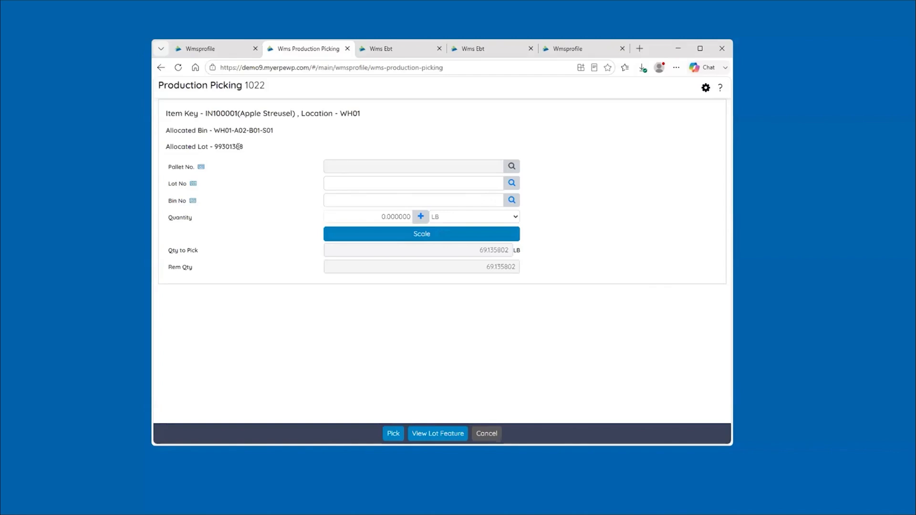
click(510, 183)
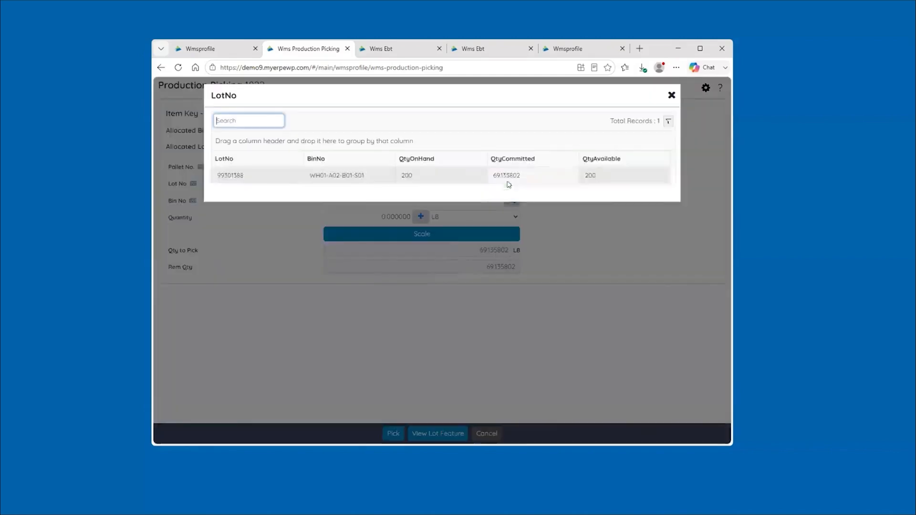
click(671, 96)
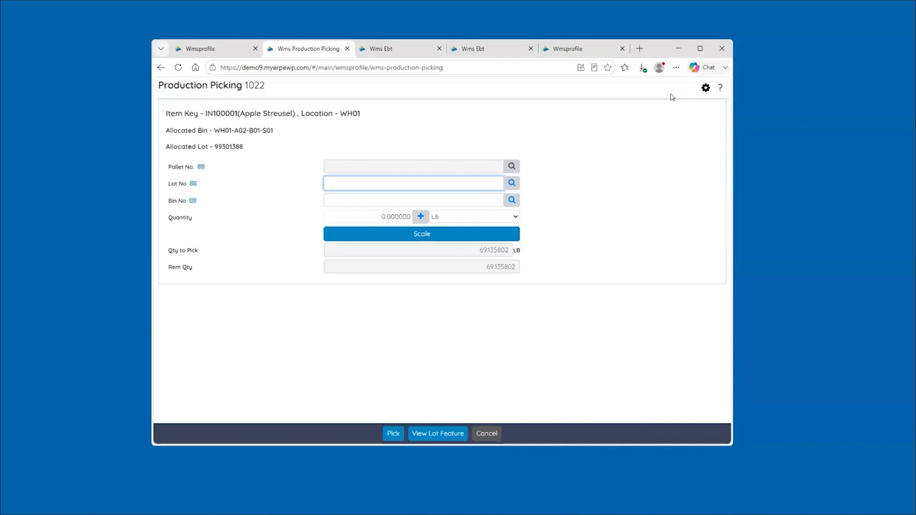
click(487, 434)
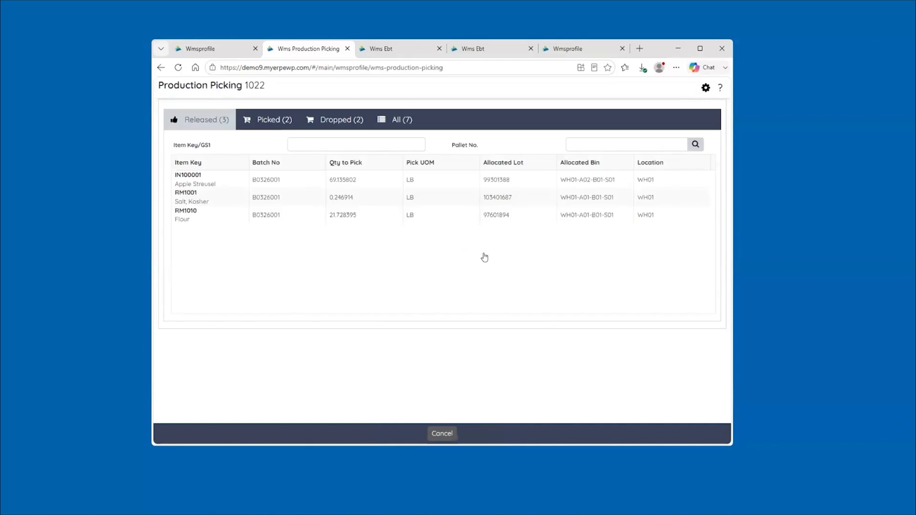
Review pick order 1022's picked items, their drop location and bin, and the dropped items, cancelling the drop
click(275, 125)
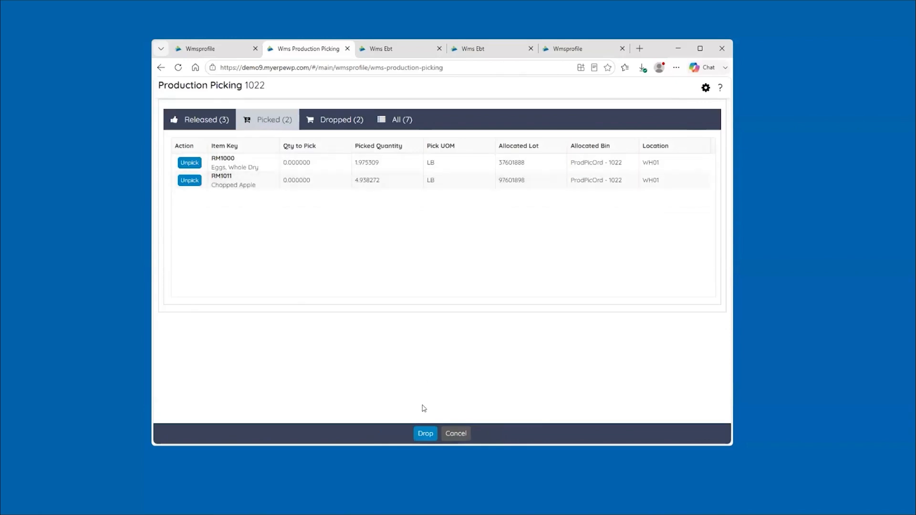
click(424, 434)
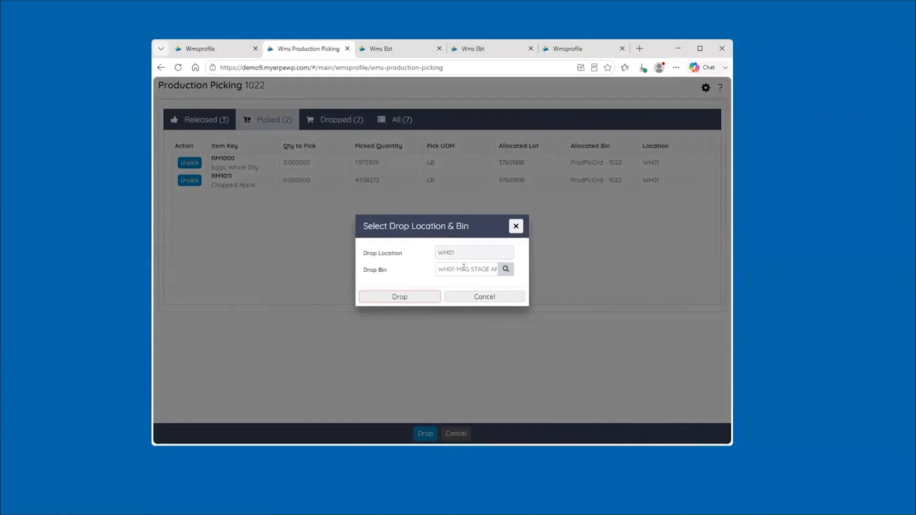
click(448, 300)
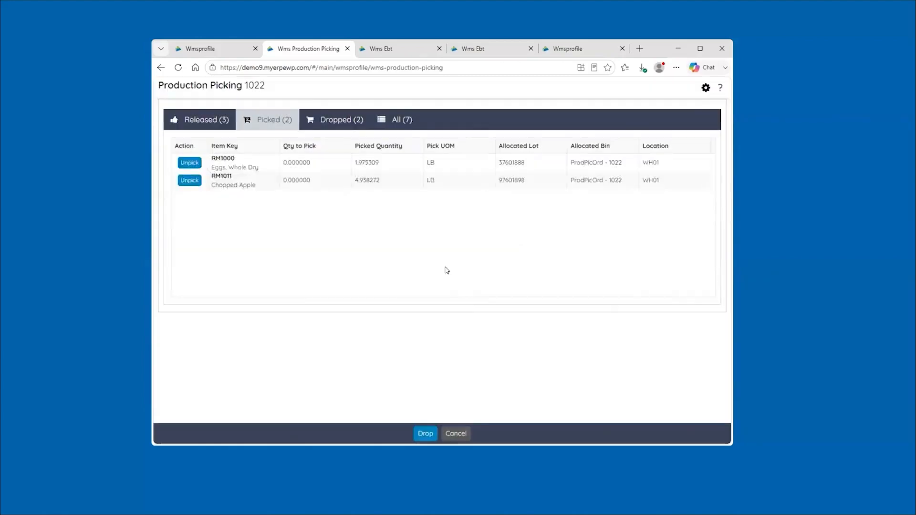
click(346, 122)
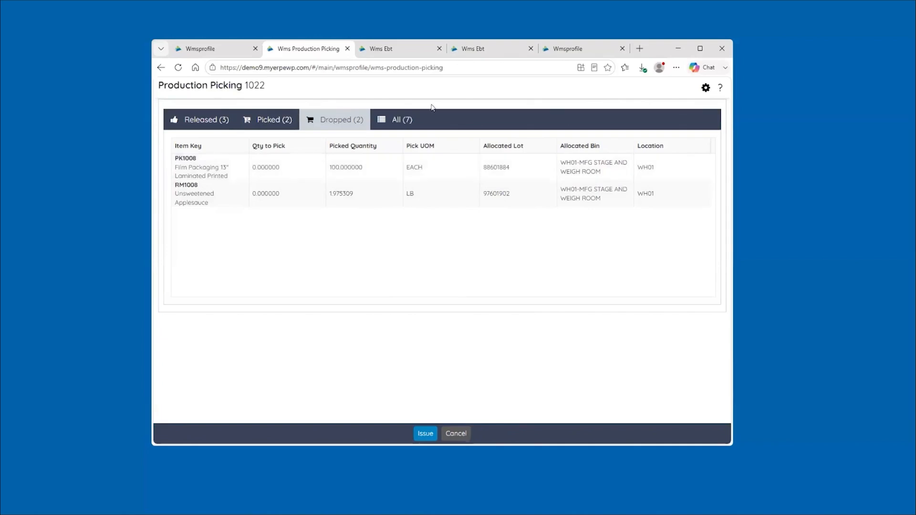
In the EBT form, look through the list of available batches and keep batch B0326001
click(395, 49)
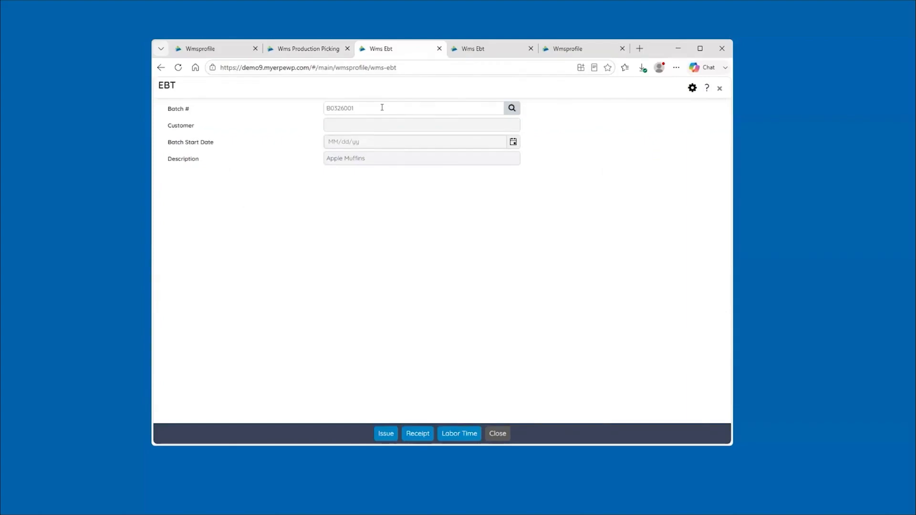
click(512, 107)
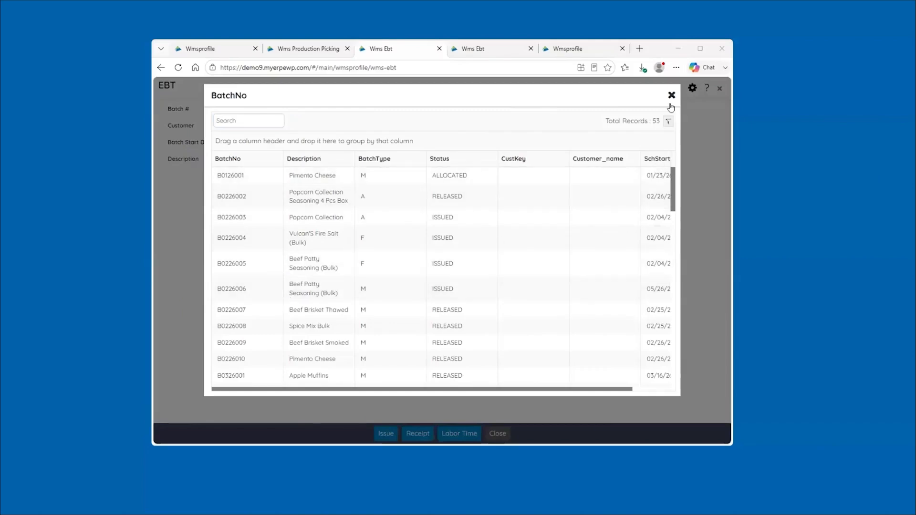
click(672, 95)
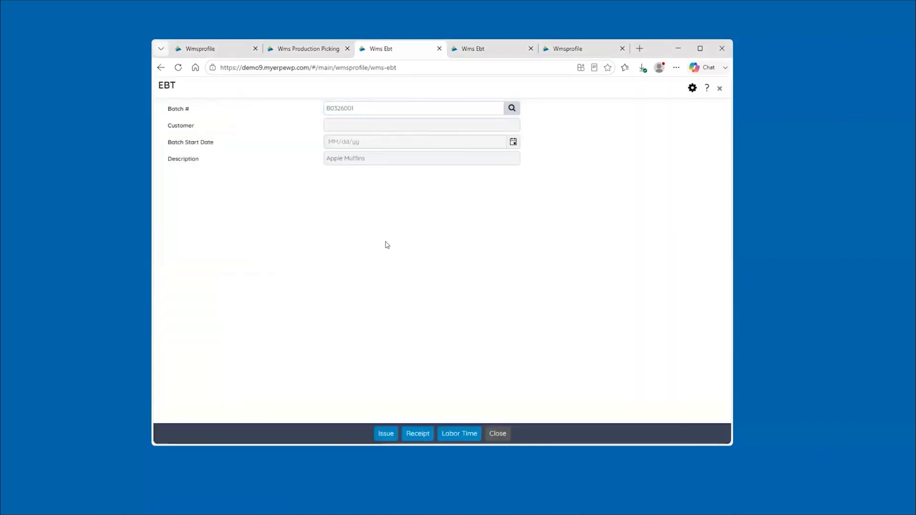
Start material issue for batch B0326001, review its raw materials and instructions, and open the SOP equipment check list
click(385, 434)
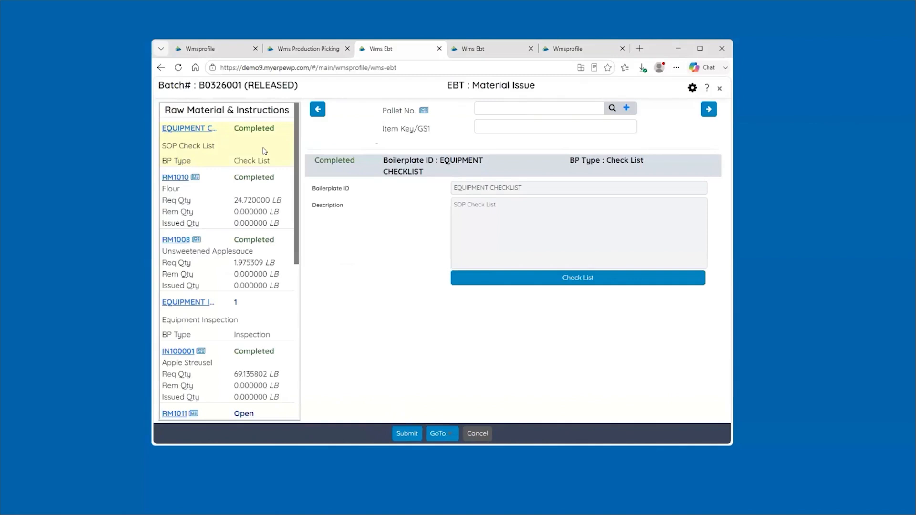
scroll(265, 151, down, 2)
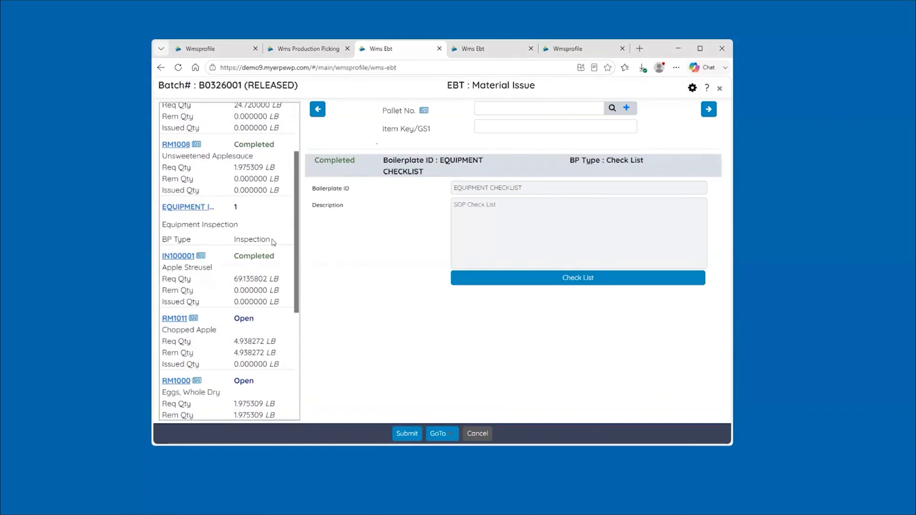
scroll(264, 184, up, 2)
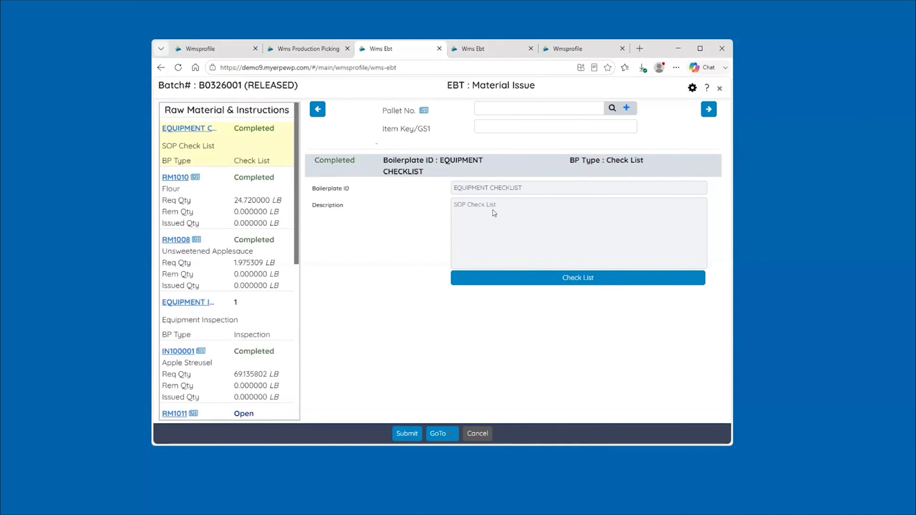
click(583, 281)
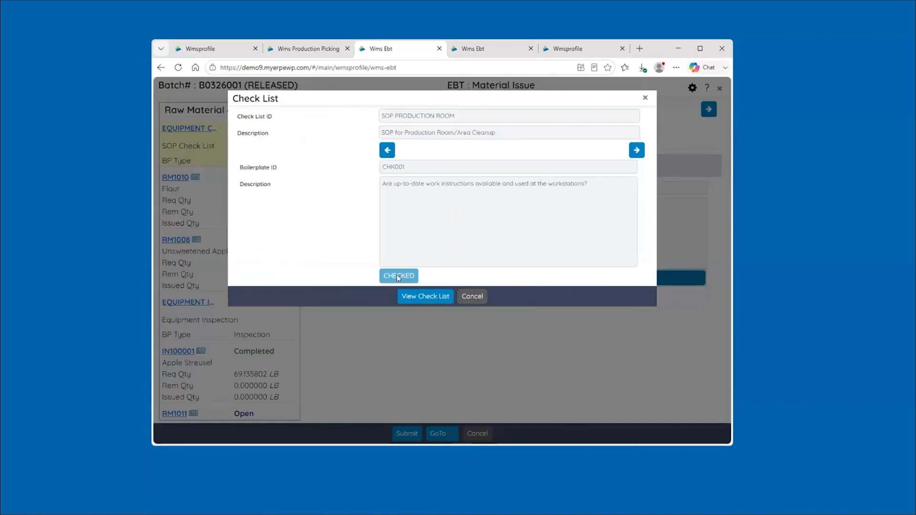
Review check CHK002 and the SOP PRODUCTION ROOM check list's completion records, and close the check list
click(637, 152)
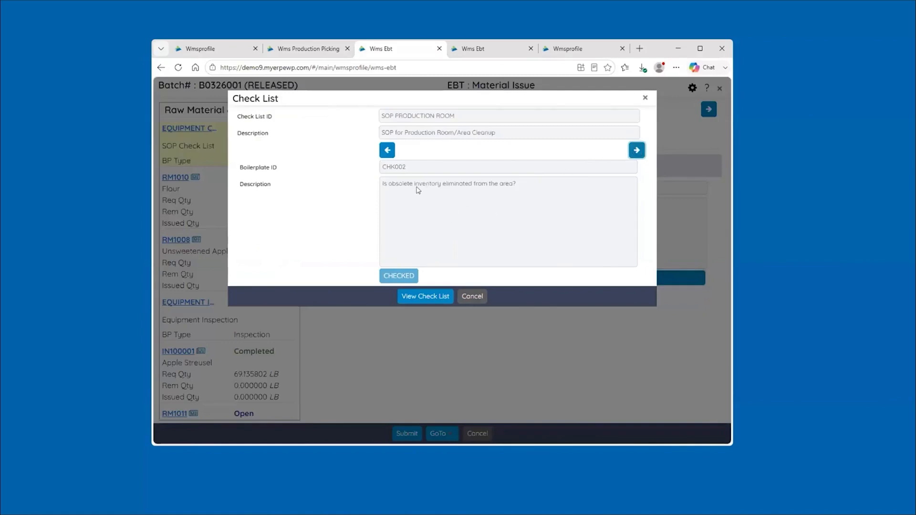
click(425, 297)
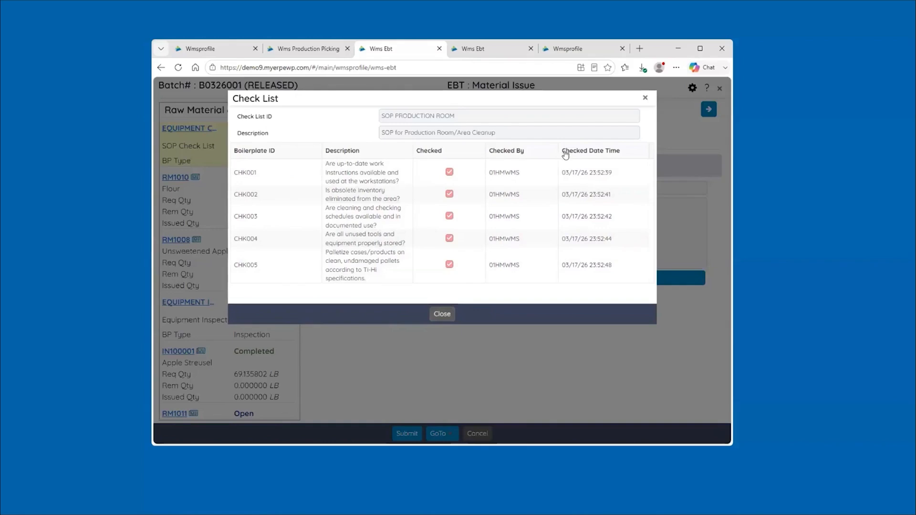
click(443, 314)
click(477, 297)
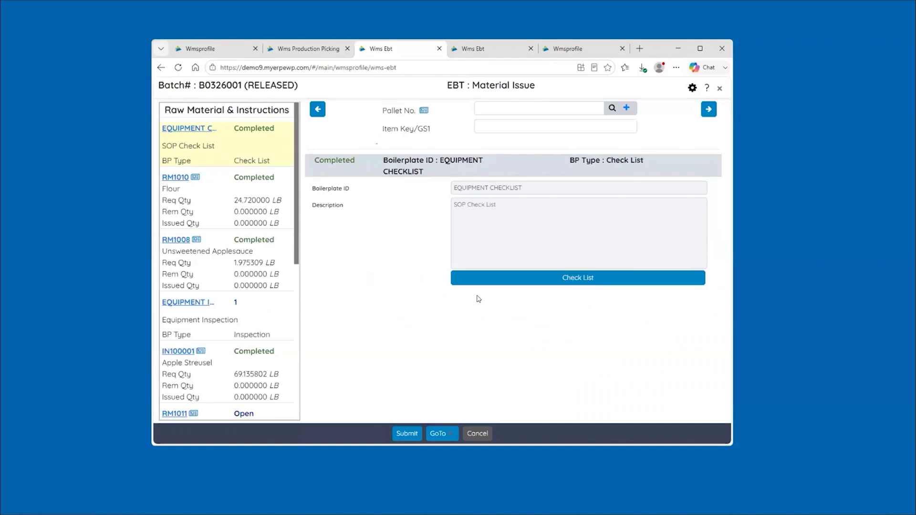
Review Flour (RM1010)'s issue details and the recorded equipment inspection's test results, leaving the inspection plan unsaved
click(262, 194)
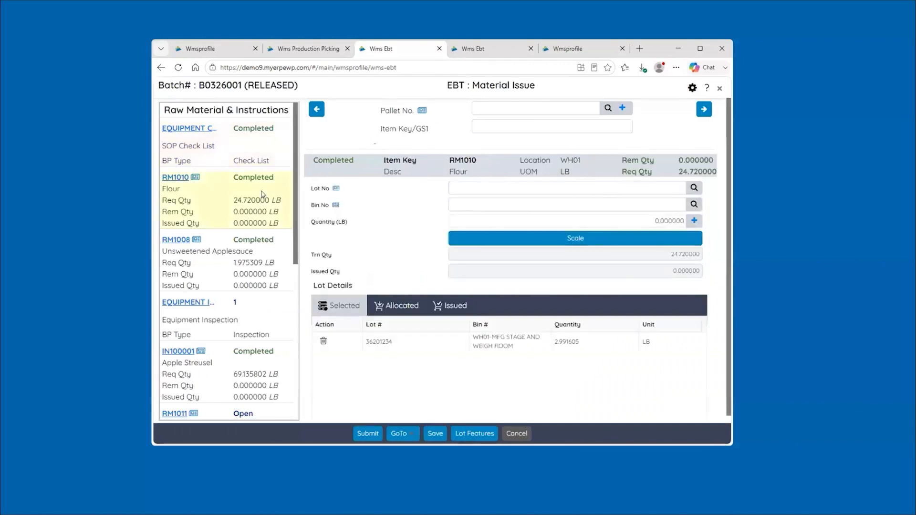
click(236, 315)
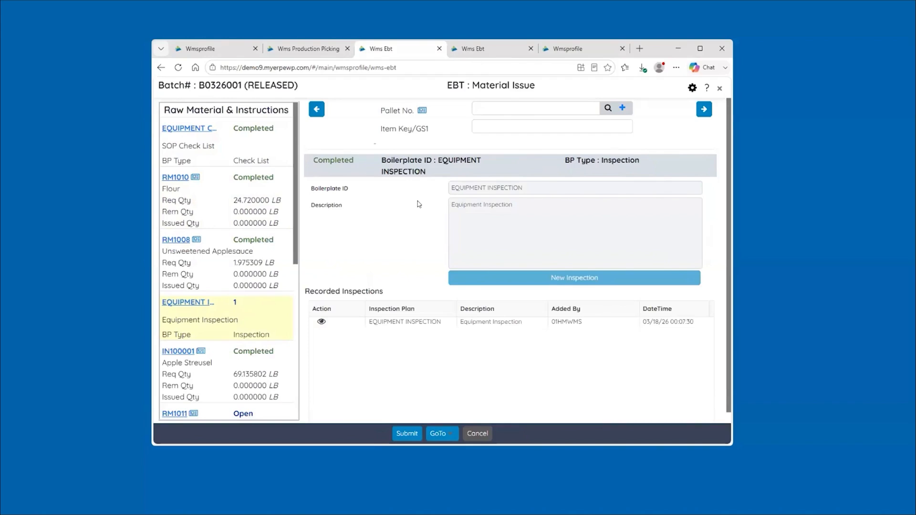
click(321, 323)
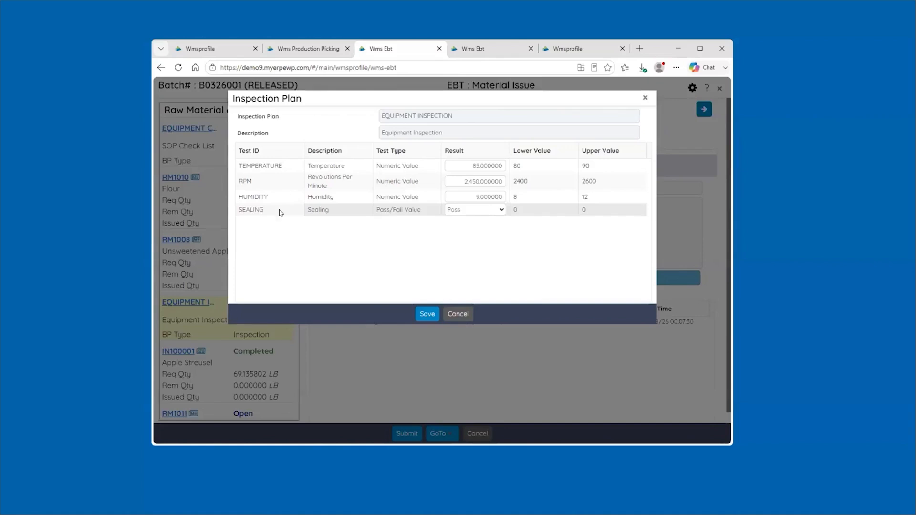
click(463, 315)
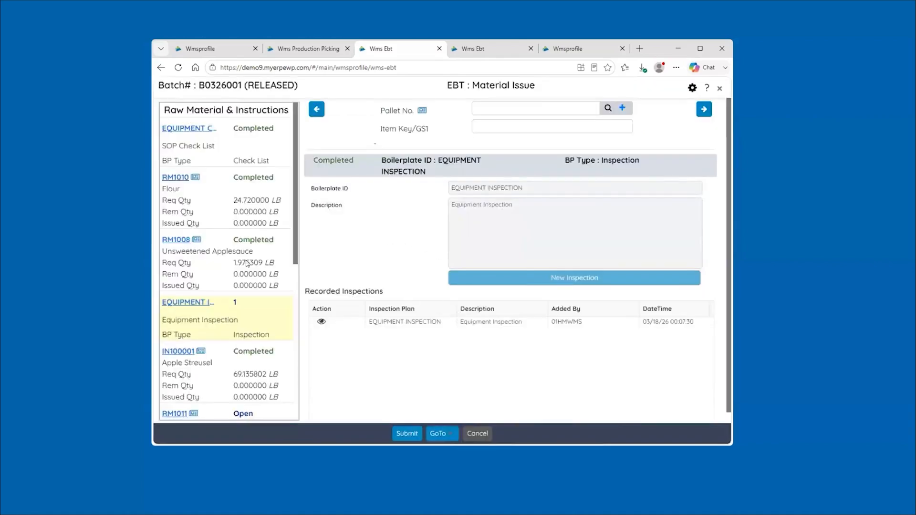
Try the Chopped Apple (RM1011) weighing with scale GLOBAL INDUSTRIAL NTEP IP65 / NEMA 4X, allowing local network access, and close it without accepting
scroll(235, 249, down, 2)
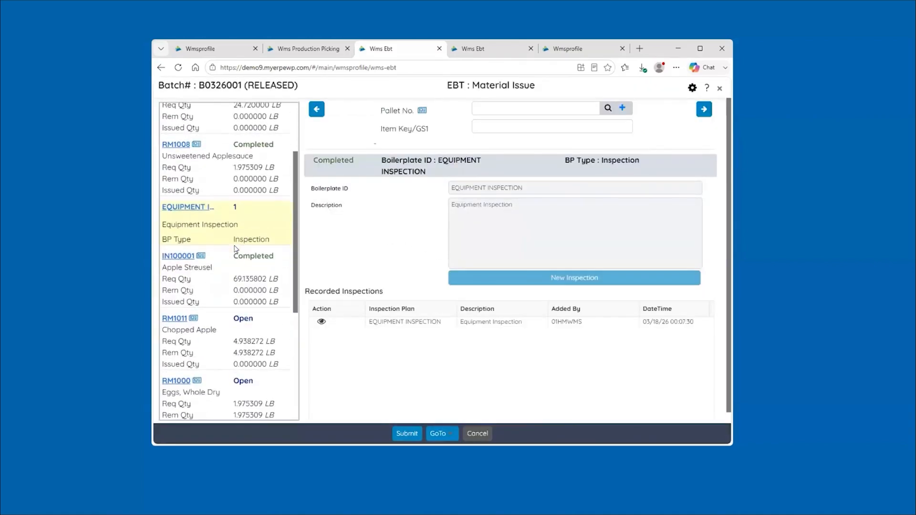
click(249, 336)
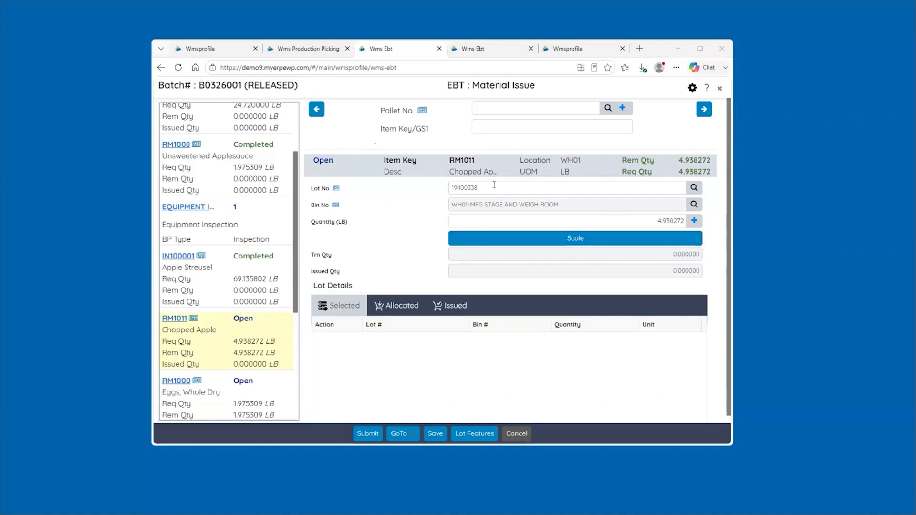
click(580, 238)
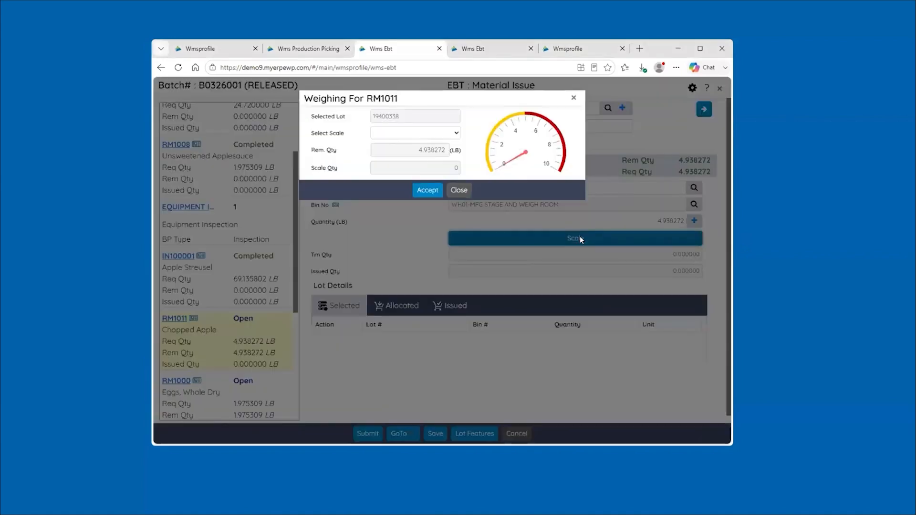
click(449, 133)
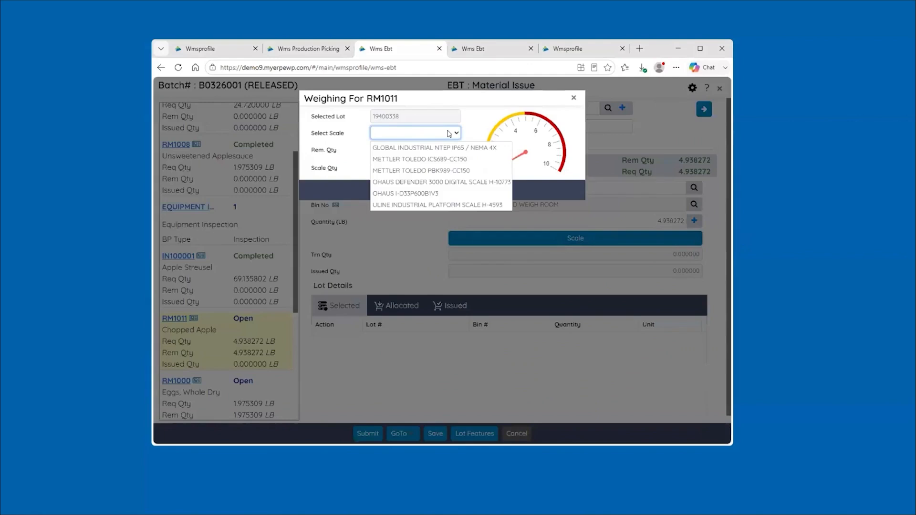
click(423, 148)
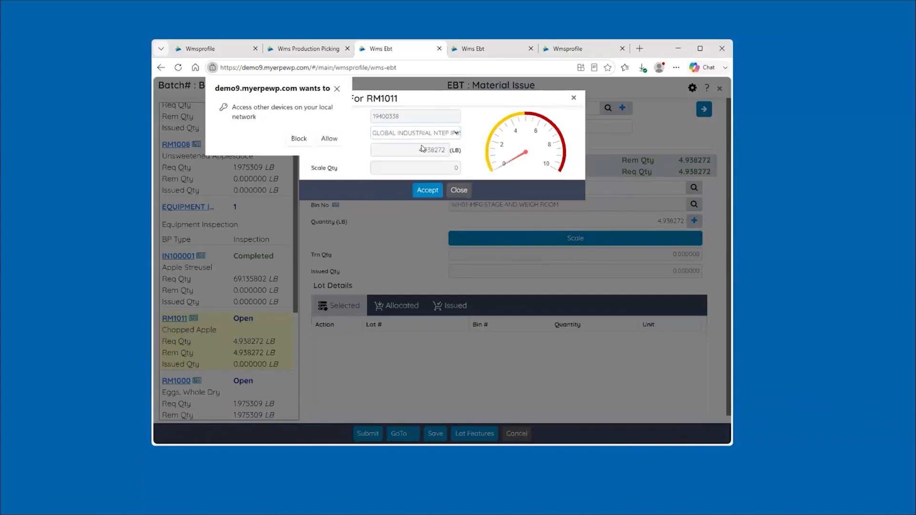
click(344, 145)
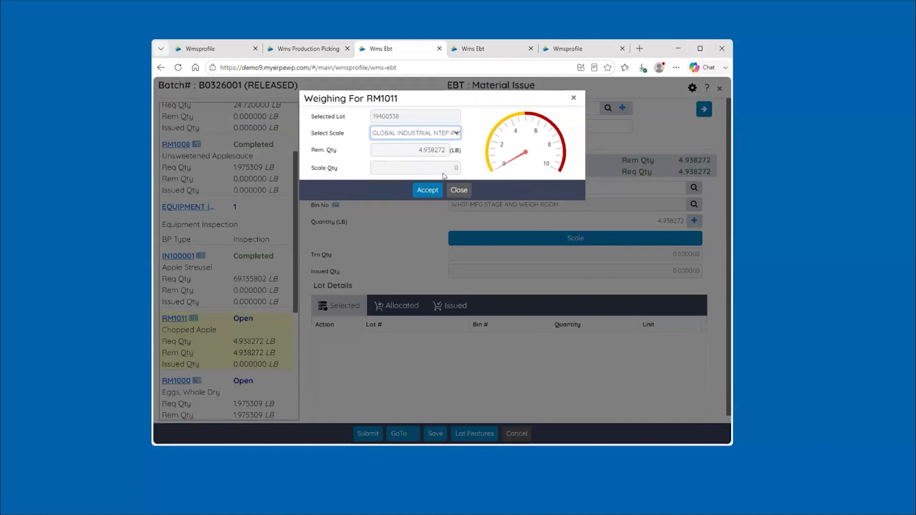
click(454, 190)
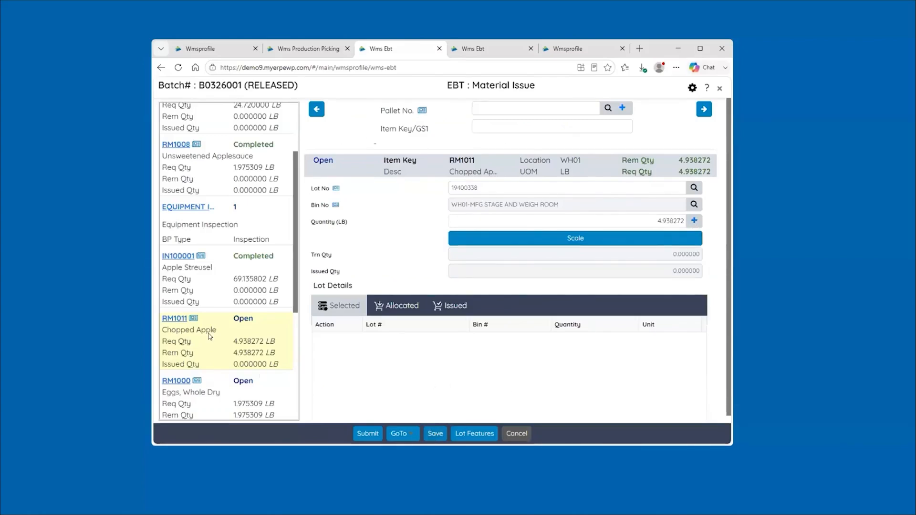
scroll(226, 274, down, 2)
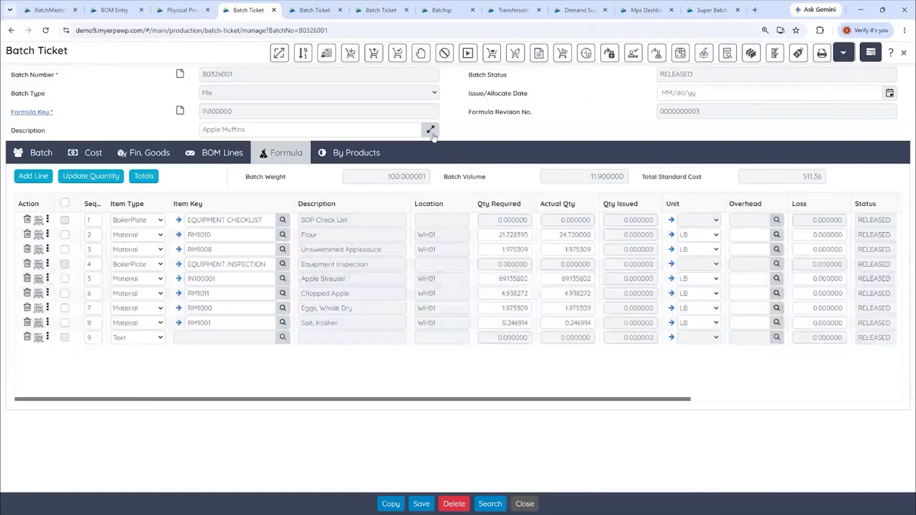
In the batch QC for B0326001, open the QC tests of the first IN100000 line and review them alongside the batch ticket
click(435, 11)
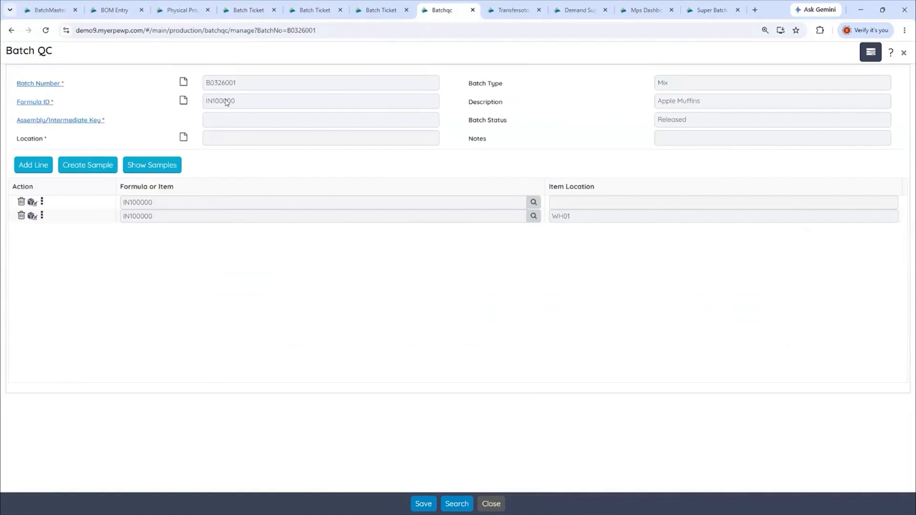
click(46, 203)
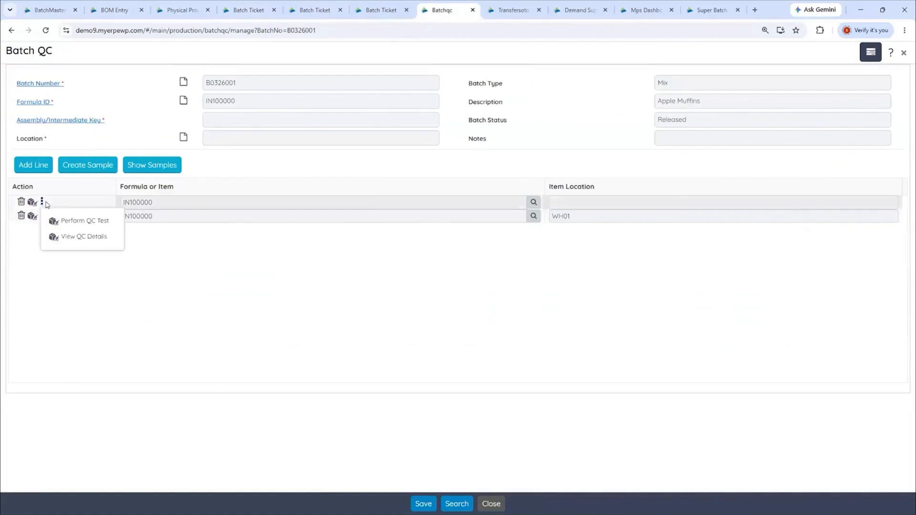
click(65, 221)
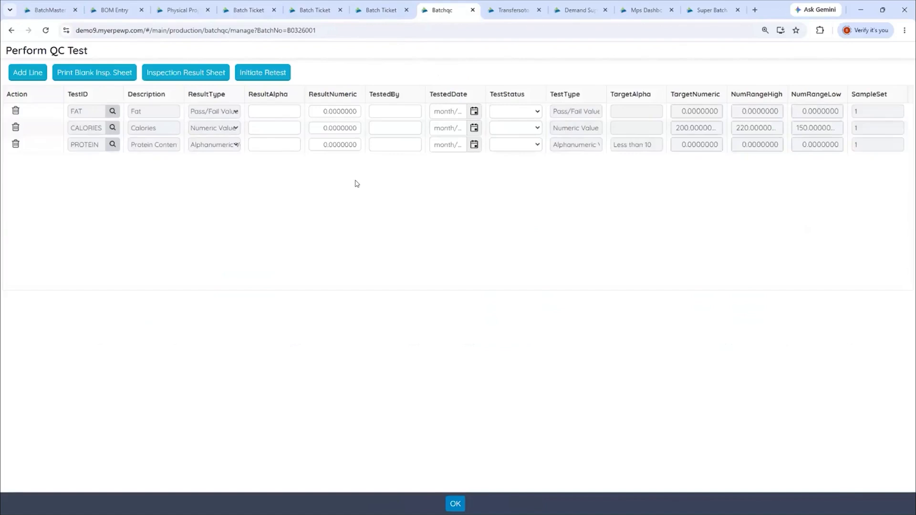
click(313, 11)
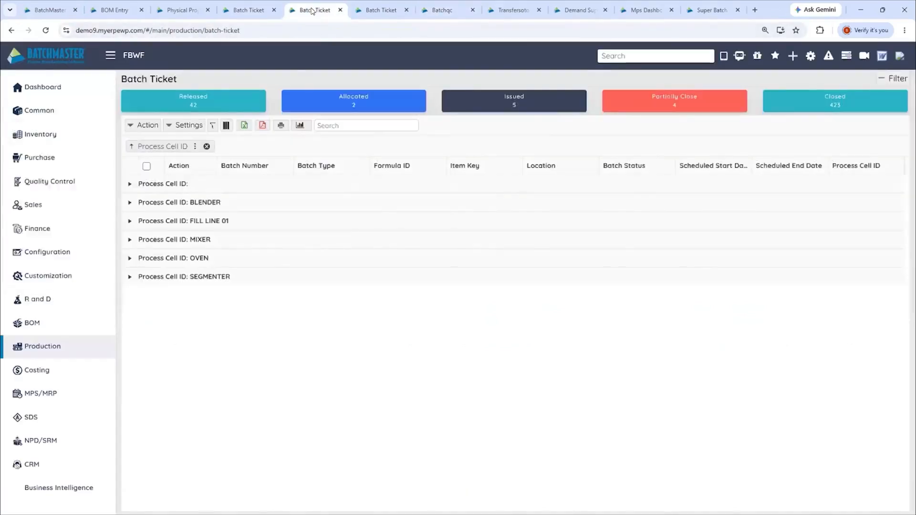
click(245, 11)
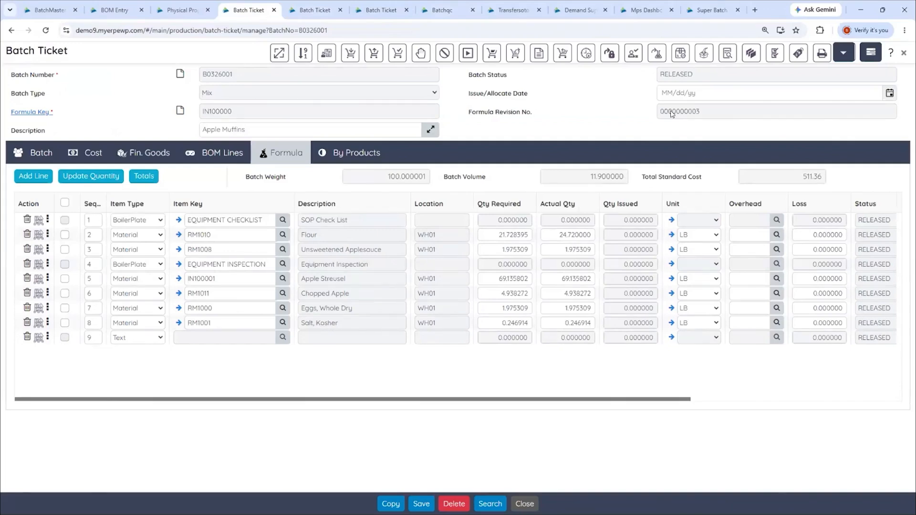
click(447, 14)
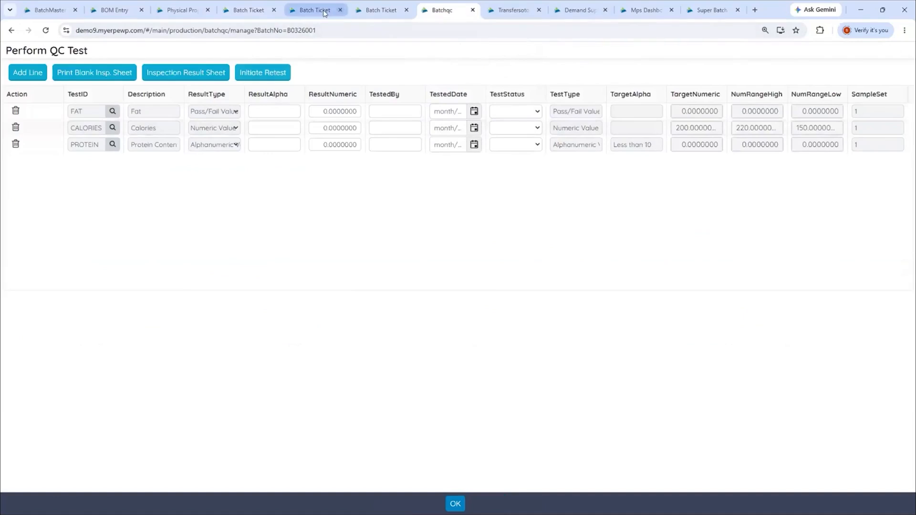
click(253, 10)
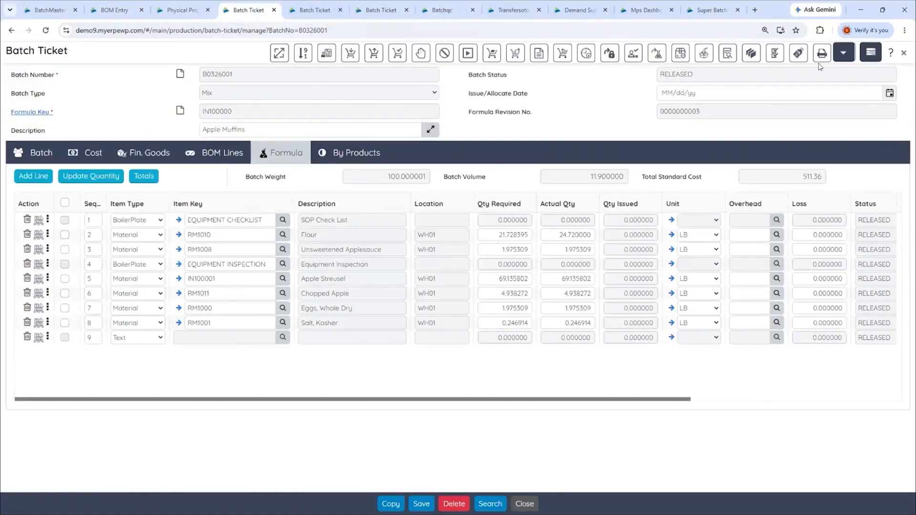
Check where the EBT material issue can go to, and review the Unsweetened Applesauce (RM1008) lots on batch ticket B0326001
click(861, 10)
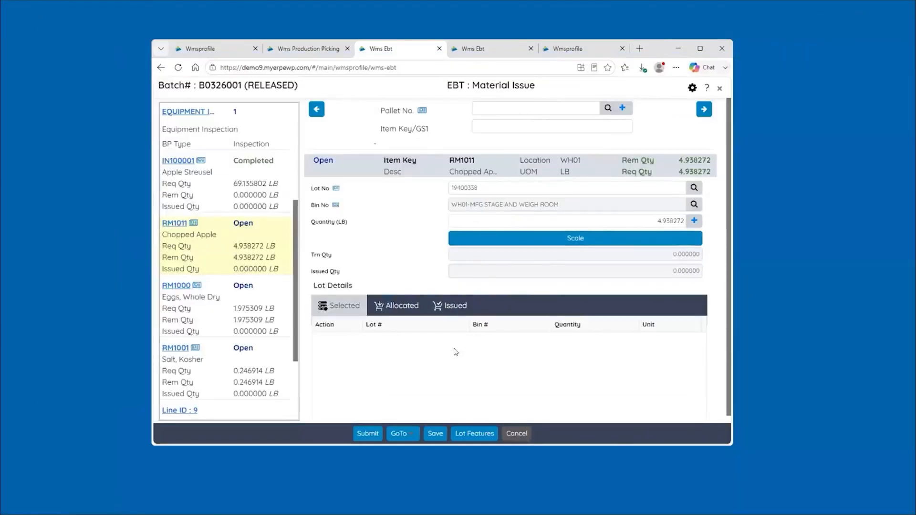
click(411, 436)
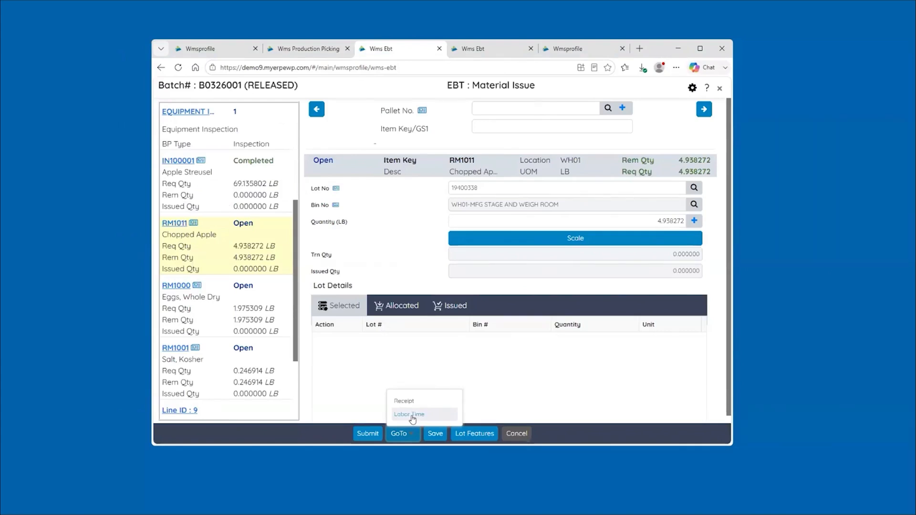
click(357, 378)
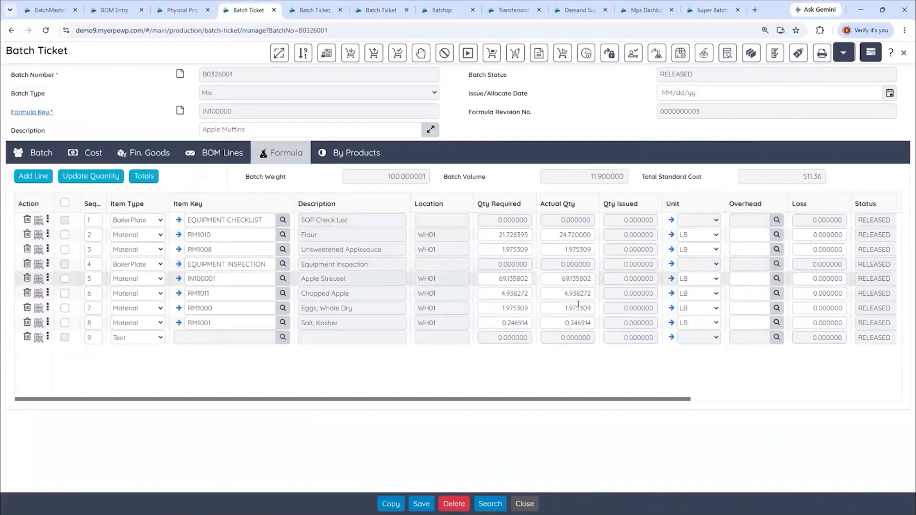
click(38, 250)
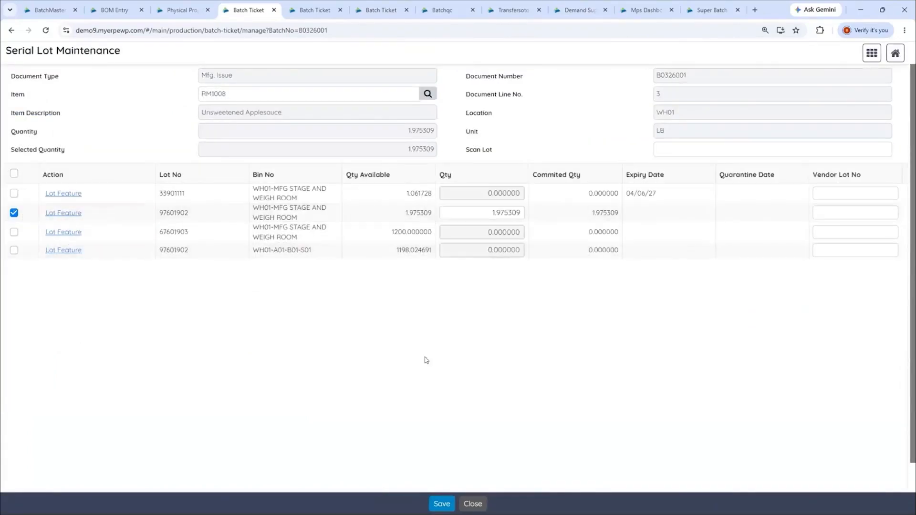
click(474, 504)
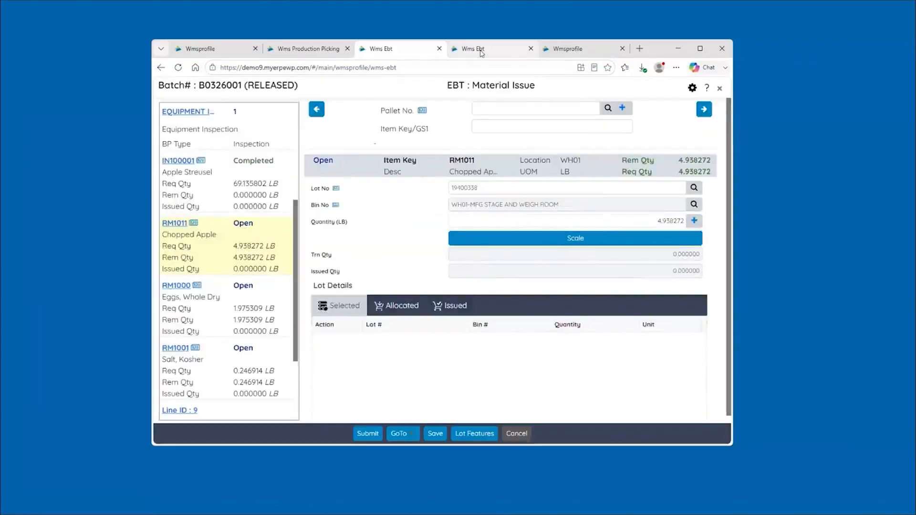
Start the EBT finished goods receipt for batch B0326003 and generate a new lot for SK100000
click(480, 49)
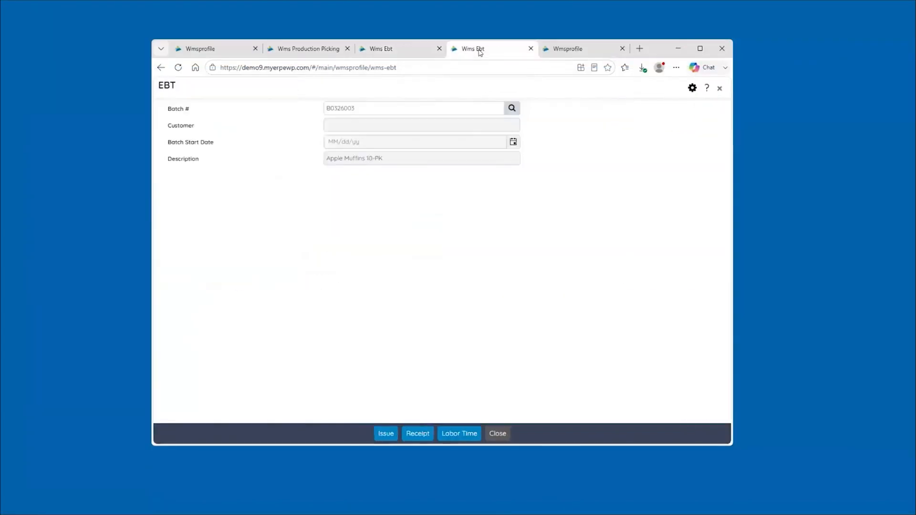
click(413, 434)
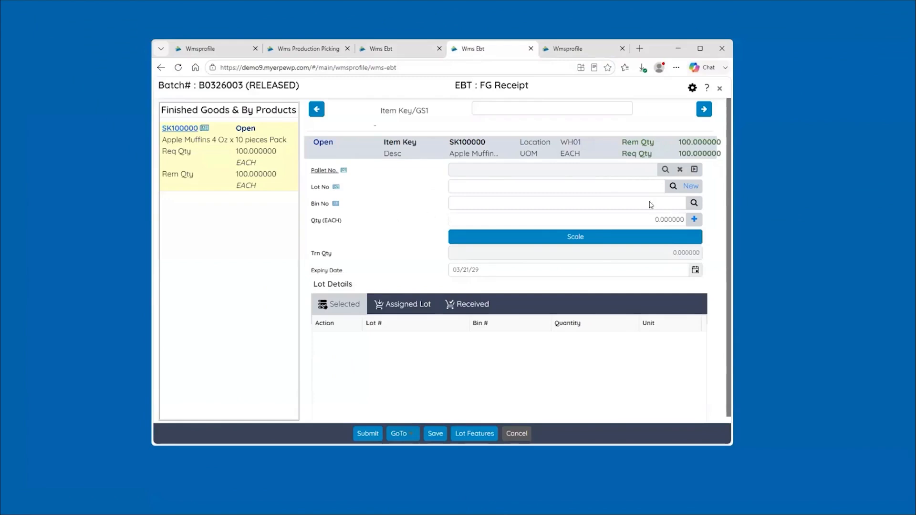
click(690, 186)
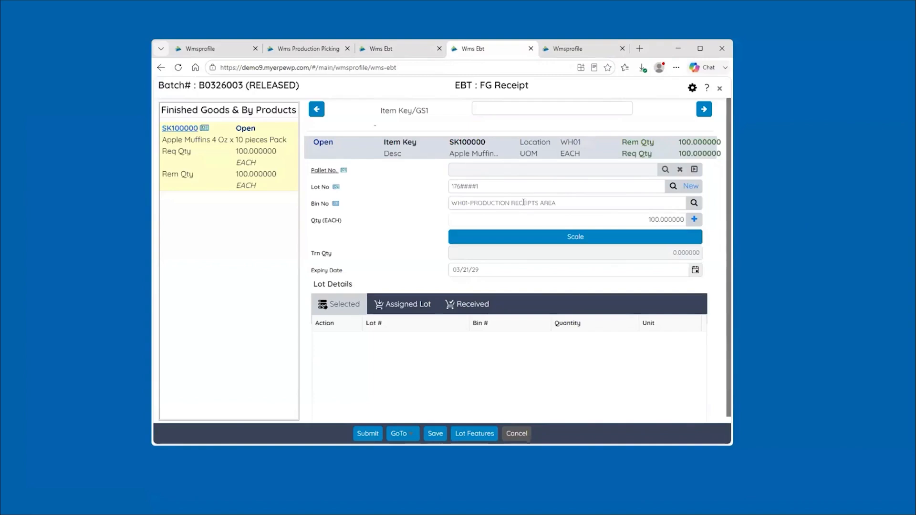
click(641, 214)
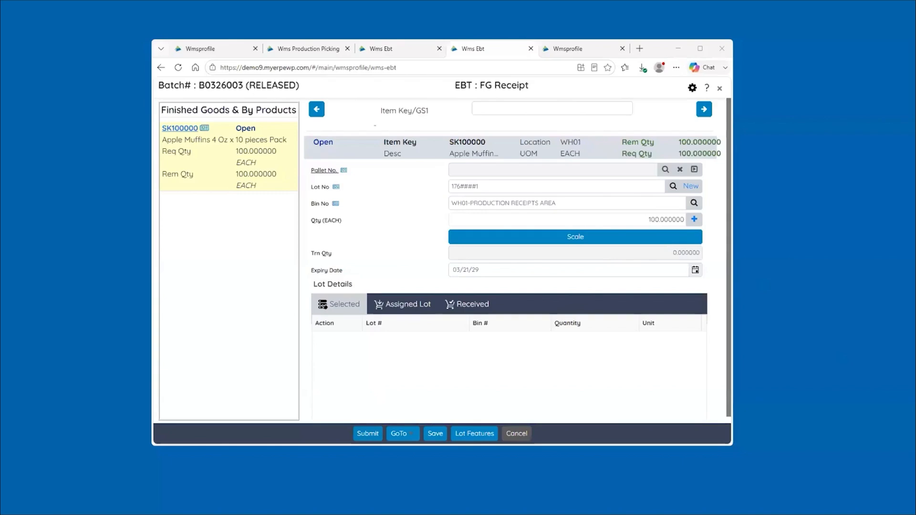
In the batch ticket list grouped by process cell, expand the BLENDER and OVEN groups to view their batches
key(ctrl+Tab)
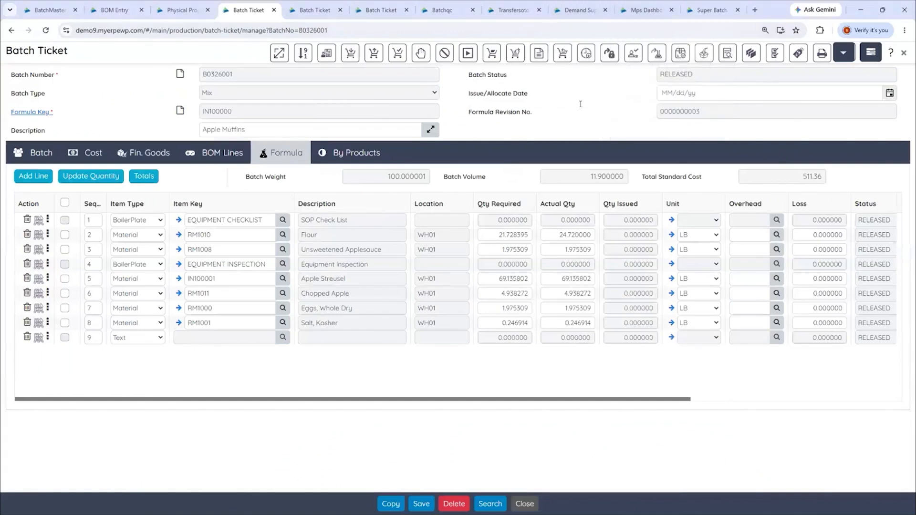
click(317, 13)
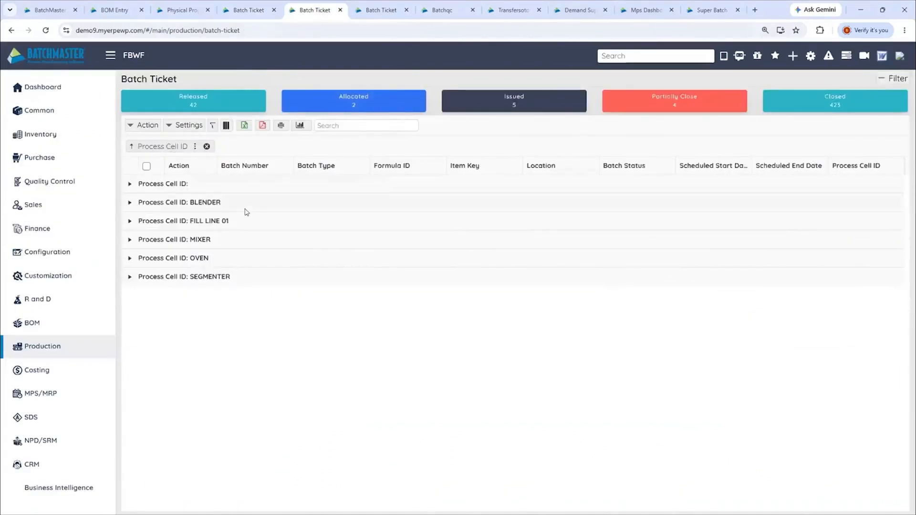
click(130, 203)
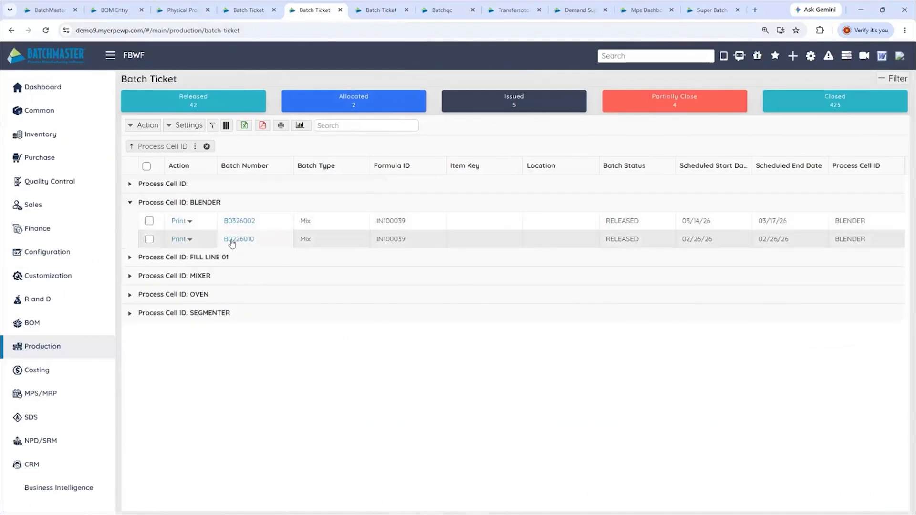
click(129, 295)
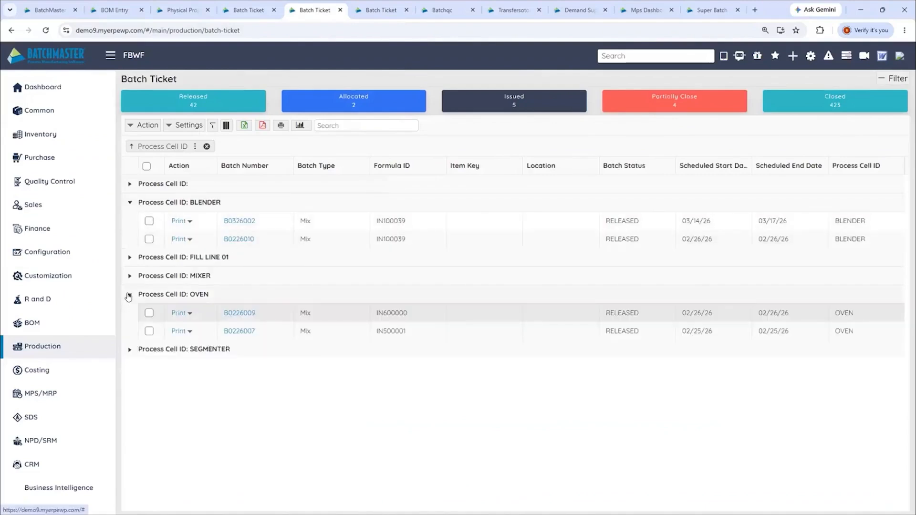
Expand the MIXER process cell group to view its batches, and open the chart view of the batch tickets
click(130, 277)
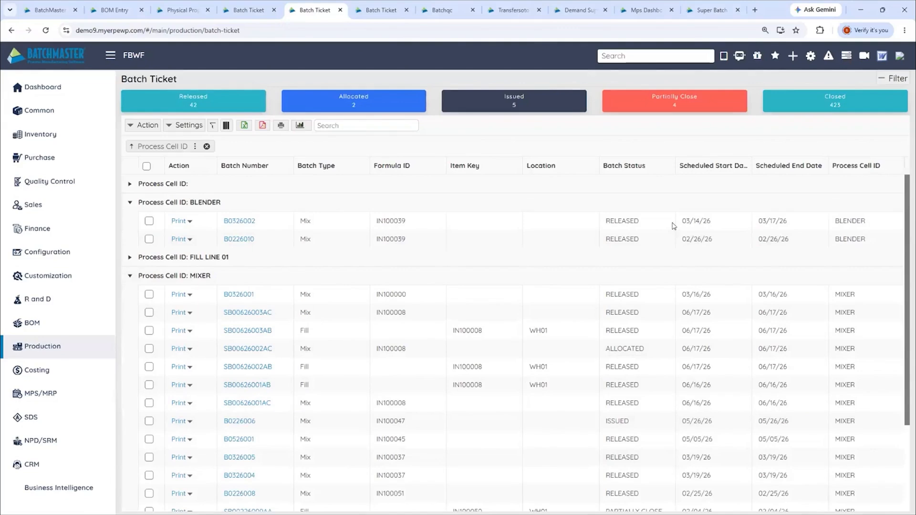
click(300, 126)
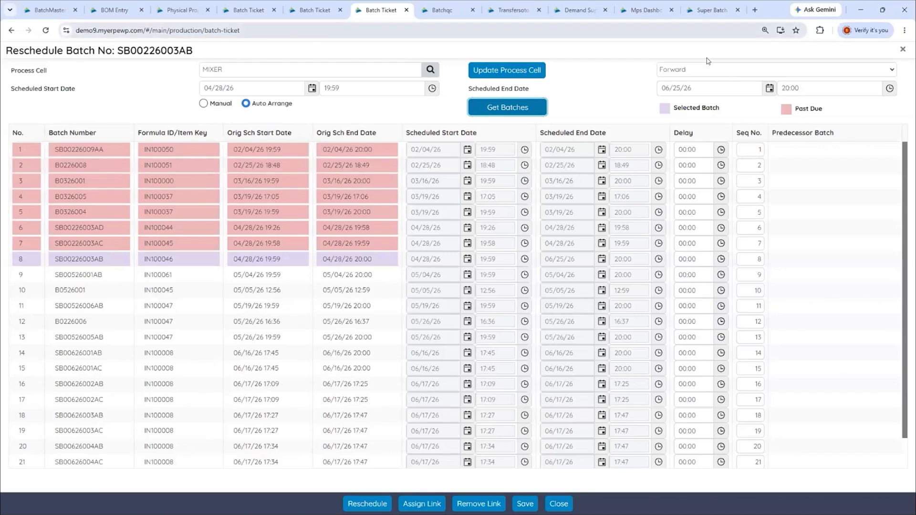
In super batch SB00326001 for SK100000, expand the list of all items, review its linked batches and collapse it again
click(698, 15)
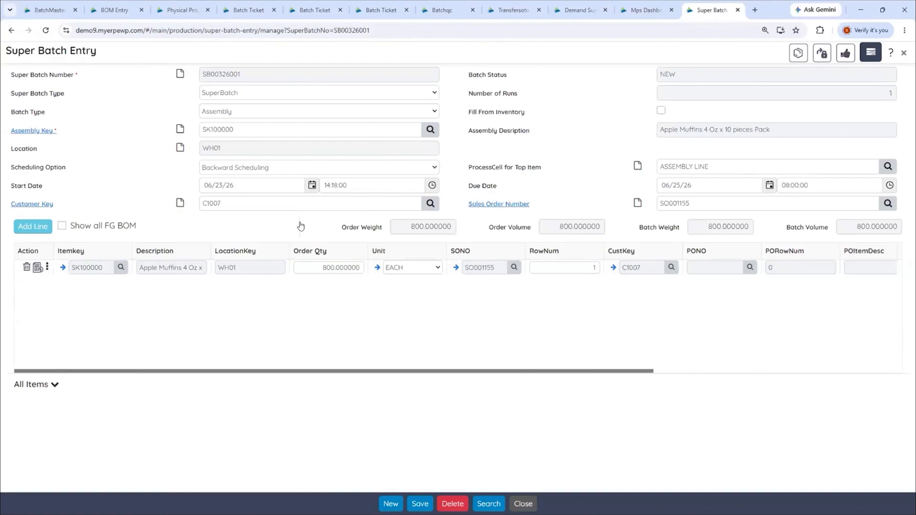
click(54, 386)
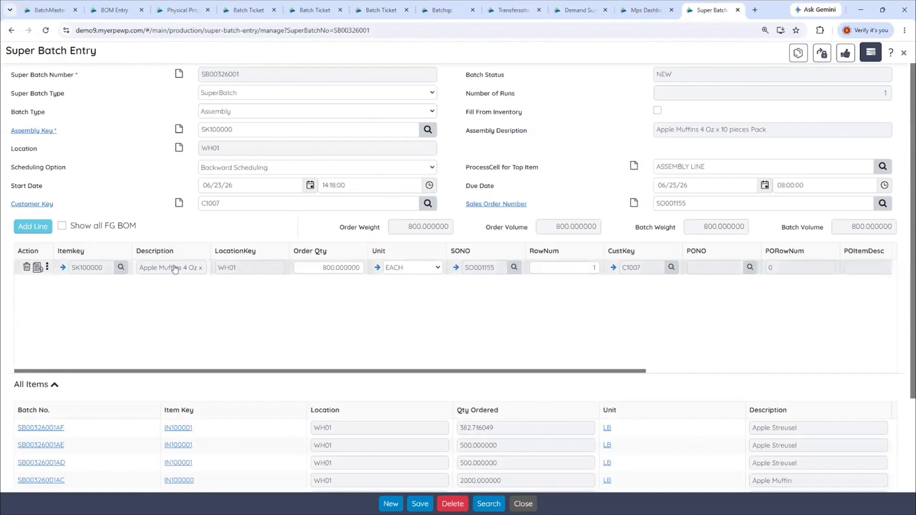
scroll(174, 269, down, 2)
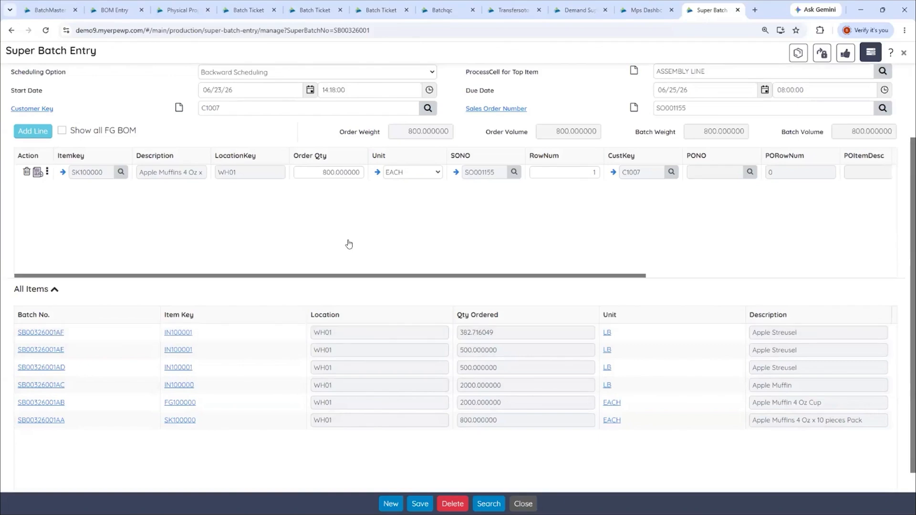
click(54, 290)
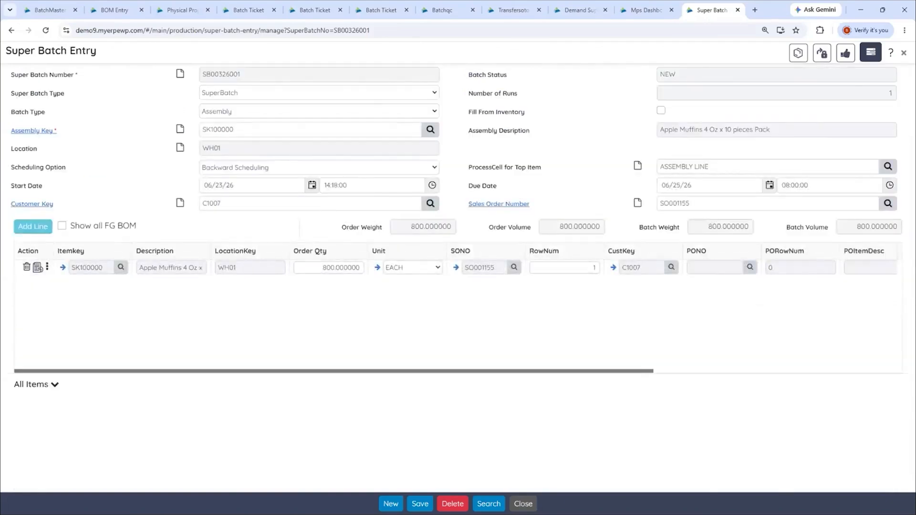
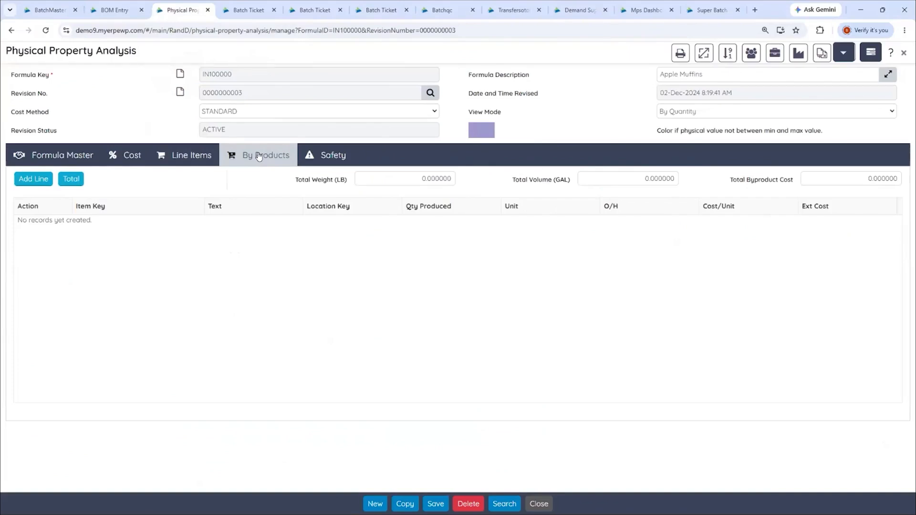
In batch ticket B0326001, review the finished goods and by-products lines, ending on the finished goods
click(240, 10)
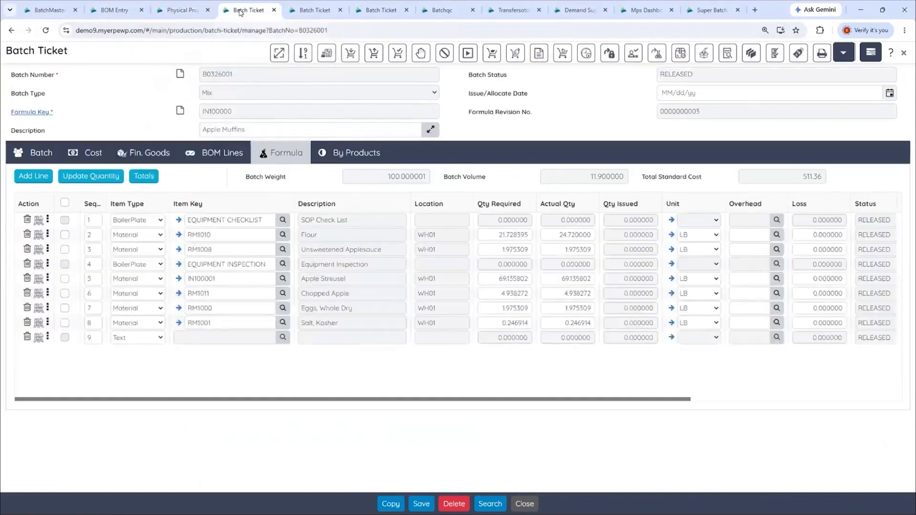
click(137, 156)
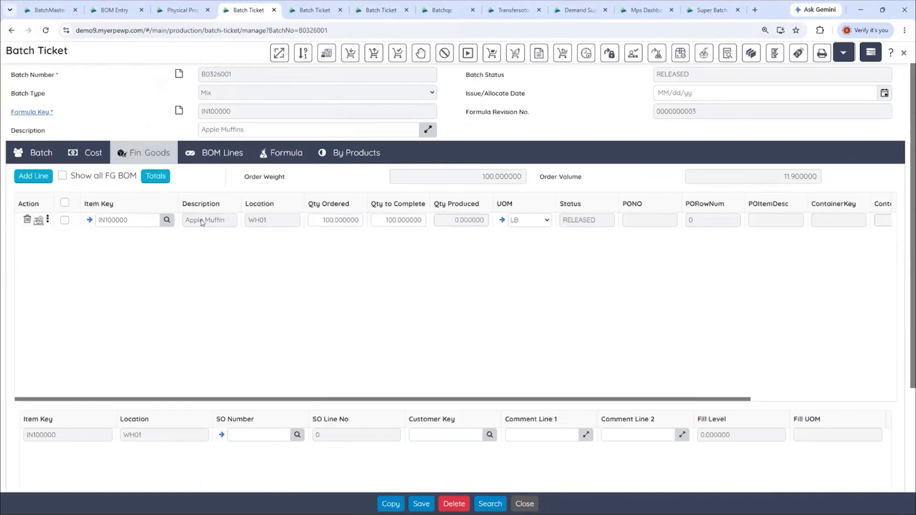
click(339, 159)
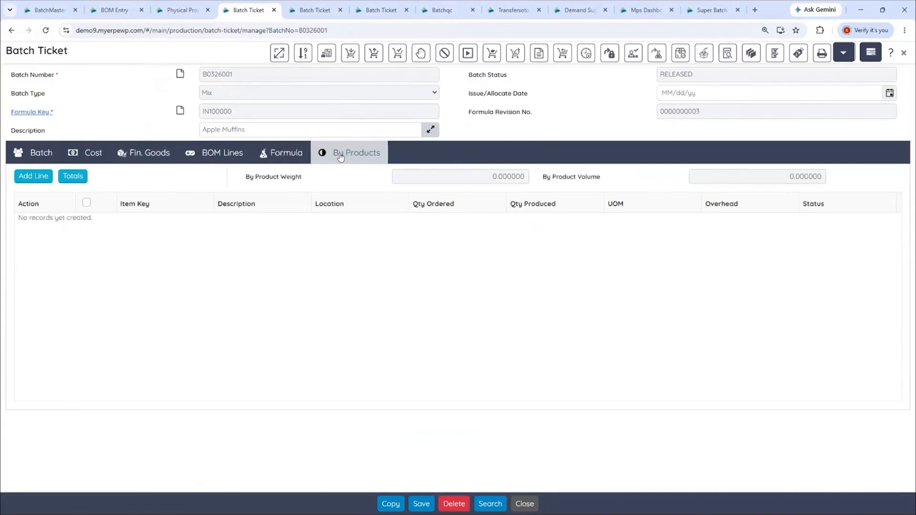
click(157, 159)
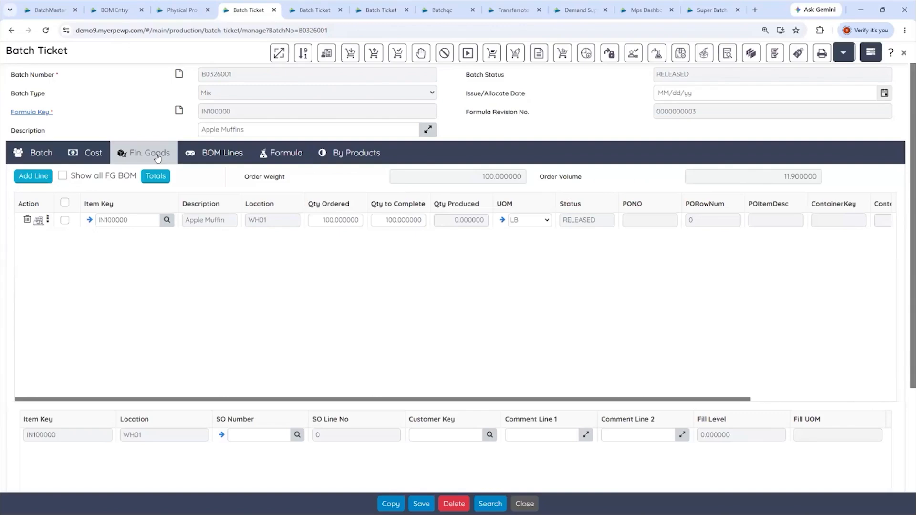
Review the Sales functions available from the dashboard, and return to the open Transfer SO To Batches page
click(38, 12)
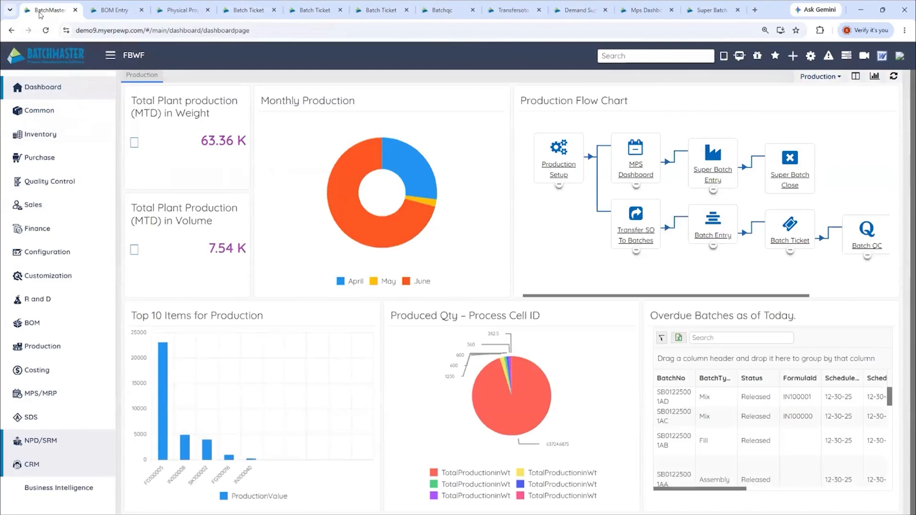
click(33, 204)
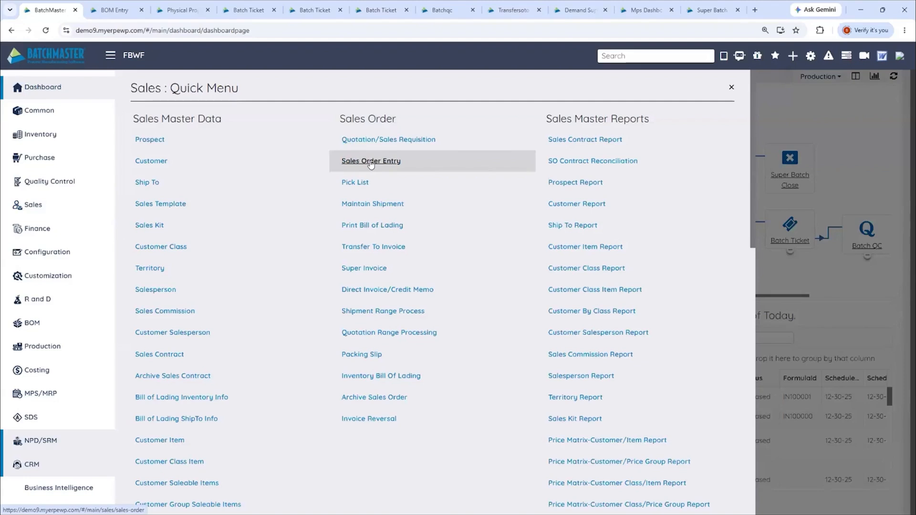
click(507, 14)
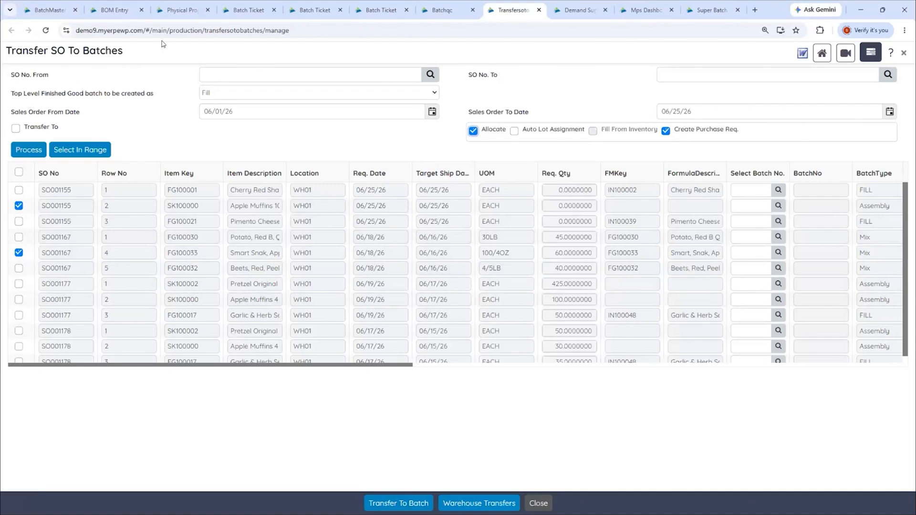
Back on the dashboard, dismiss the Sales functions, review the Purchase functions and close them again
click(42, 10)
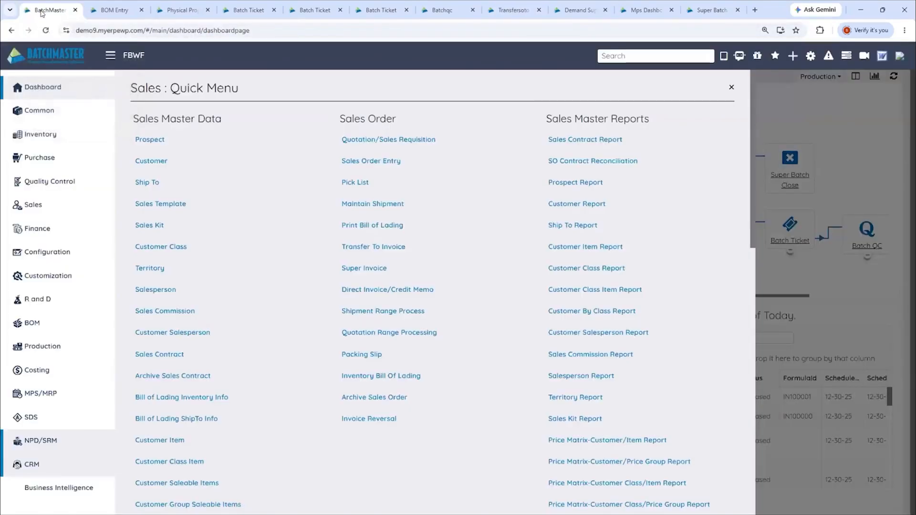
click(731, 89)
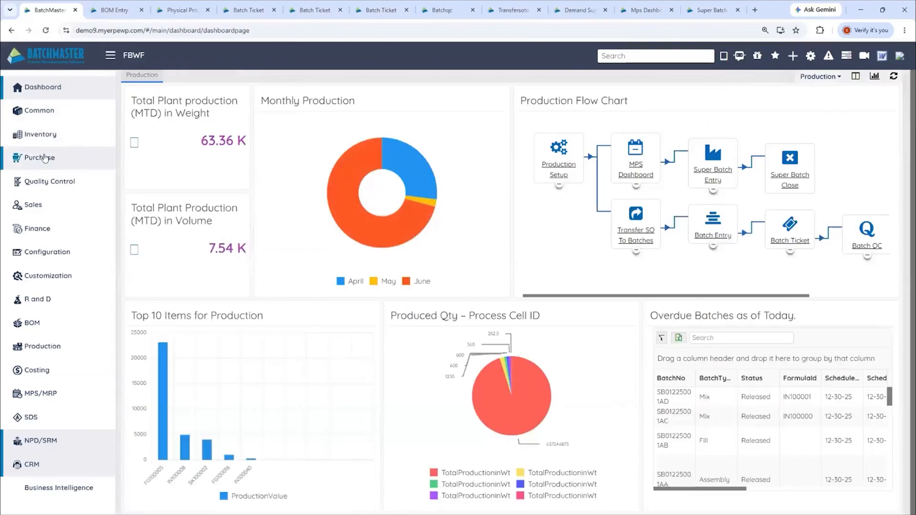
click(105, 159)
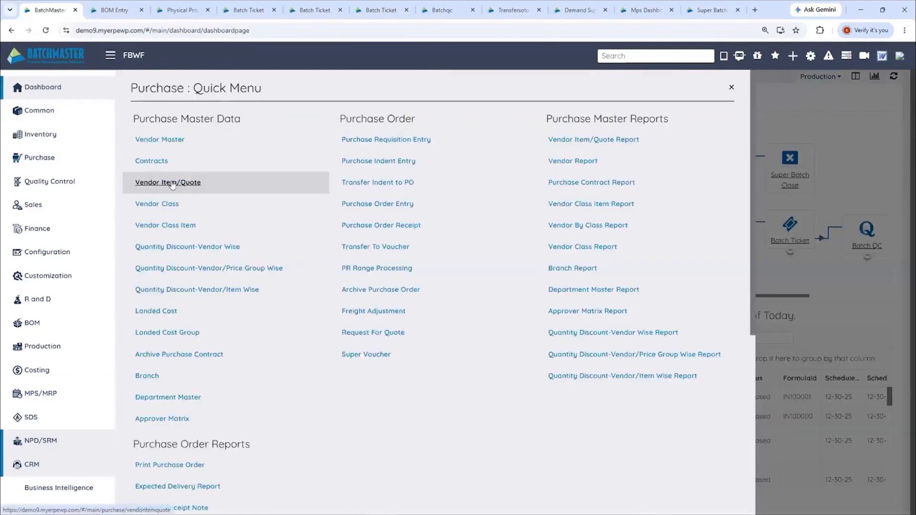
click(731, 89)
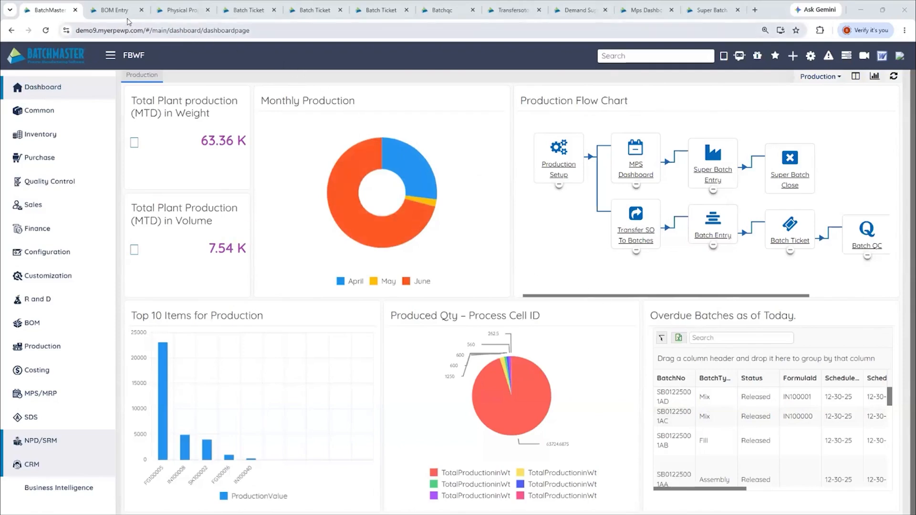
Show the line items of formula IN100000, inspect the Size Formula options by weight or volume, and cancel without resizing
click(178, 15)
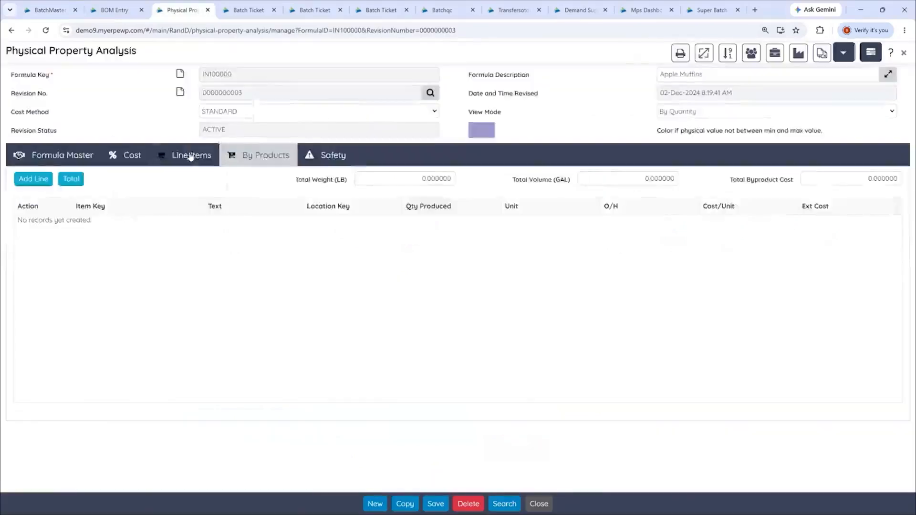
click(187, 155)
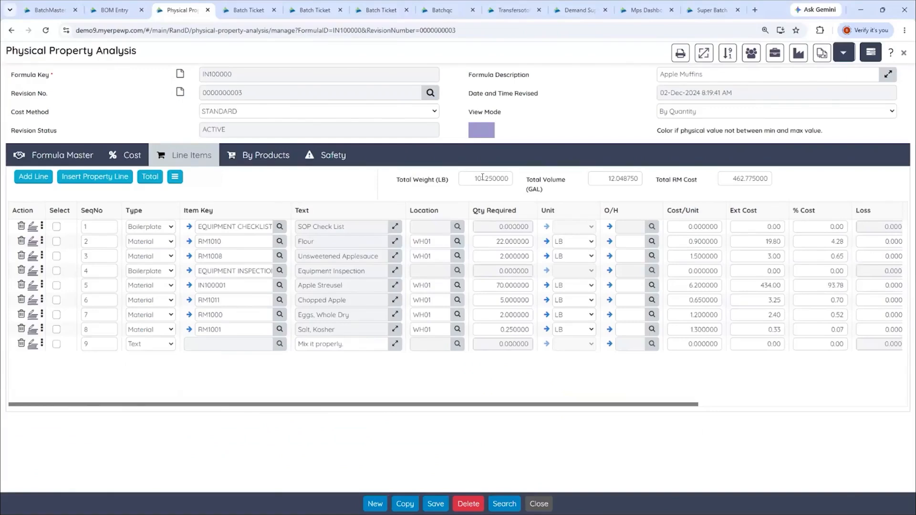
click(703, 55)
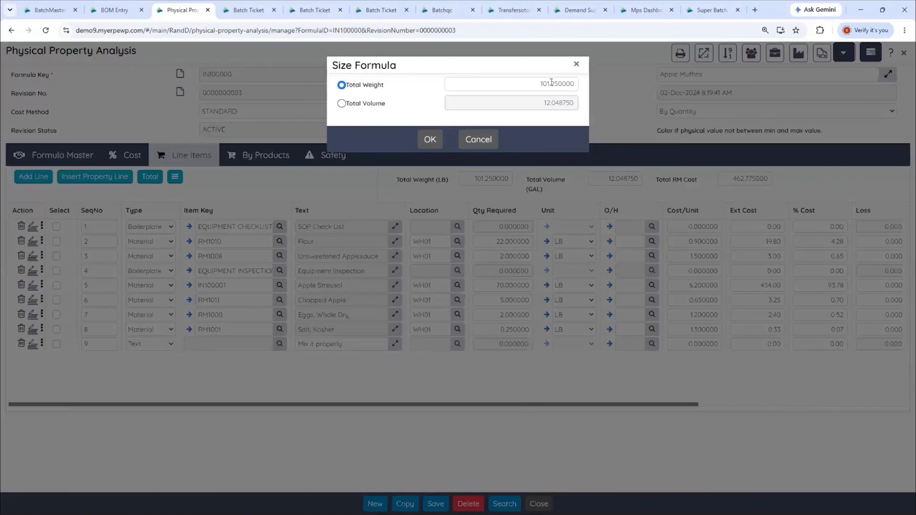
click(484, 140)
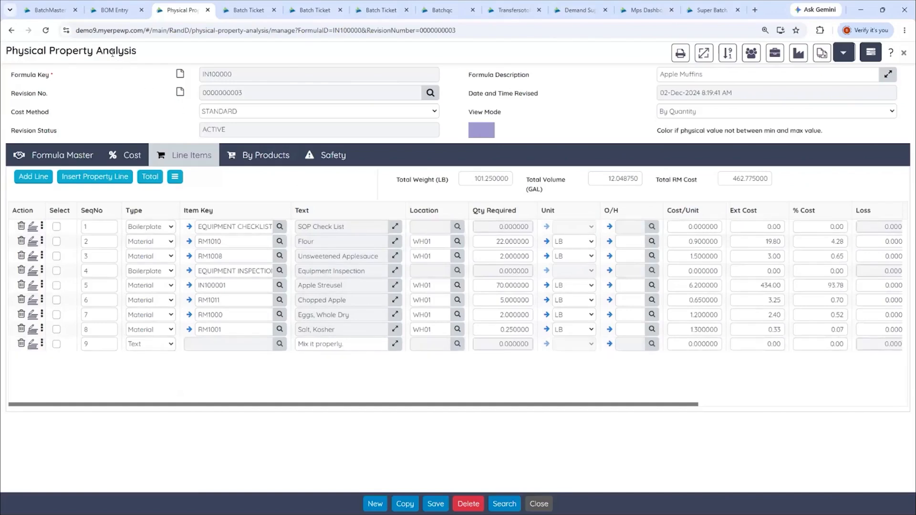
In batch ticket B0326001, compare the formula and finished goods quantities, review the Size Batch options and close the wizard
click(248, 11)
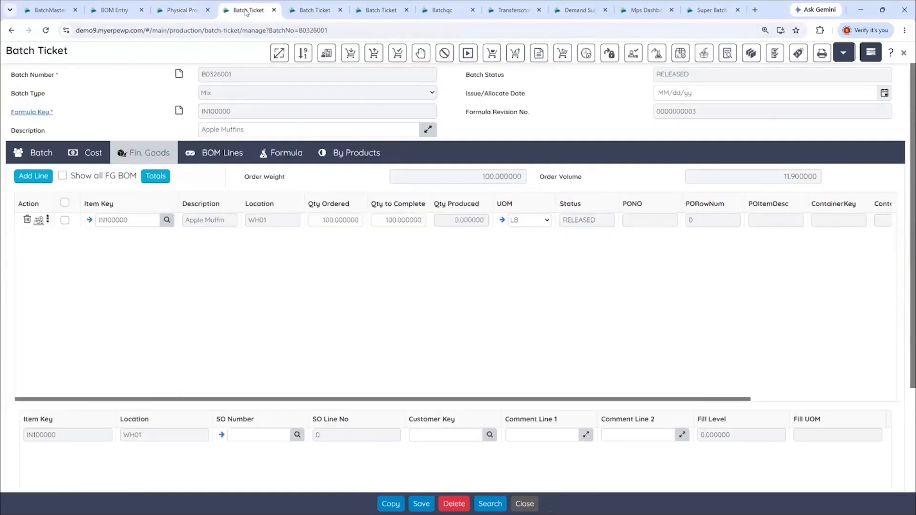
click(276, 152)
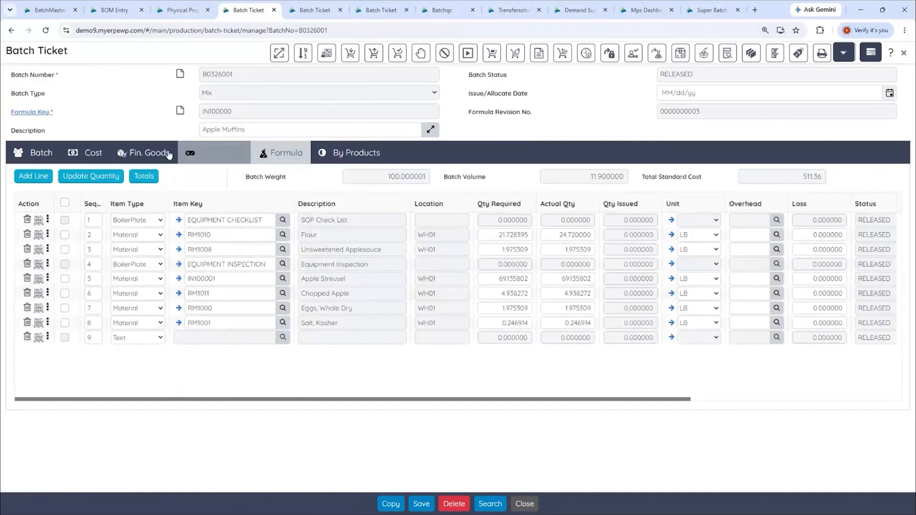
click(151, 150)
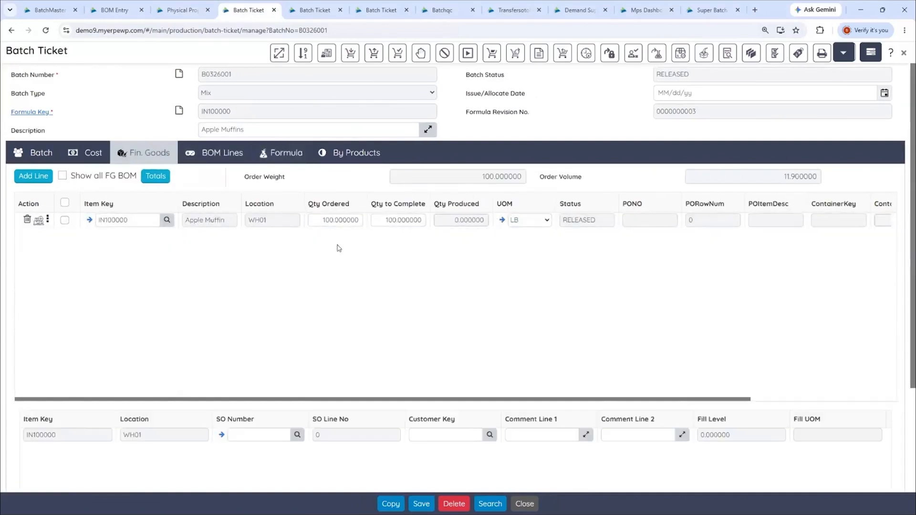
click(278, 153)
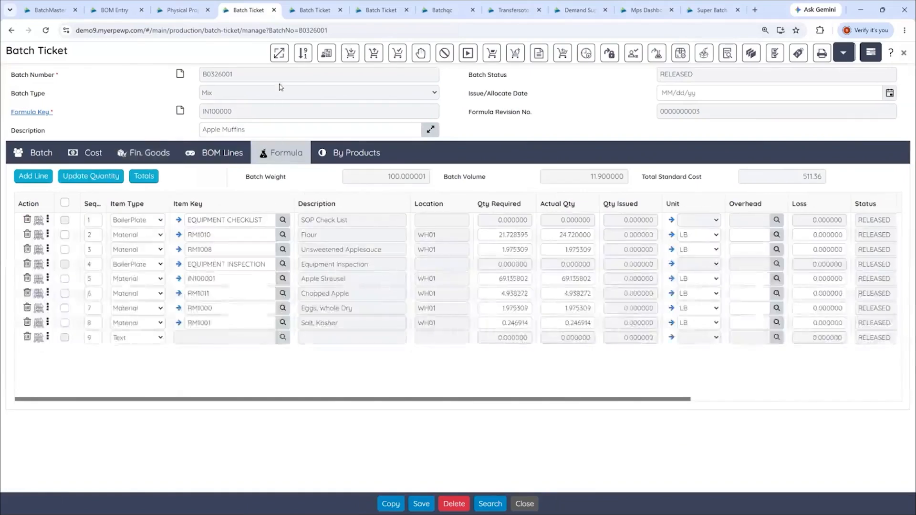
click(279, 54)
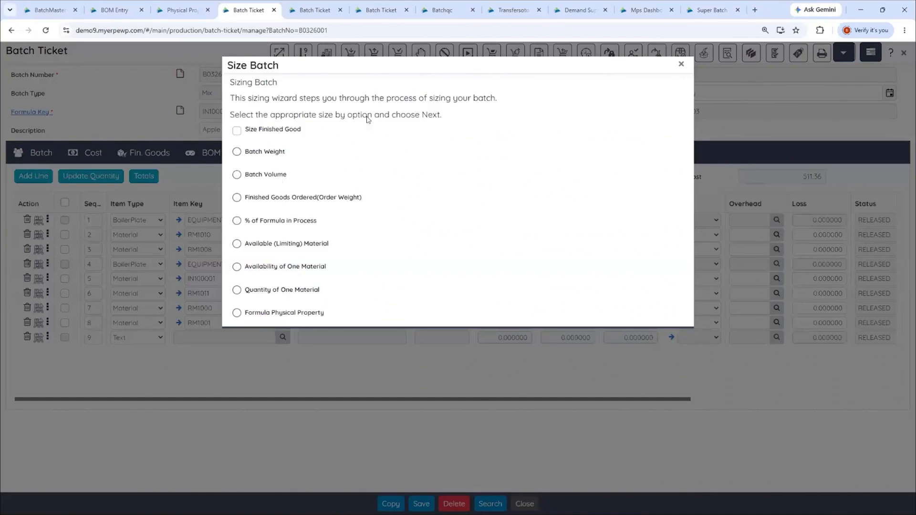
click(681, 64)
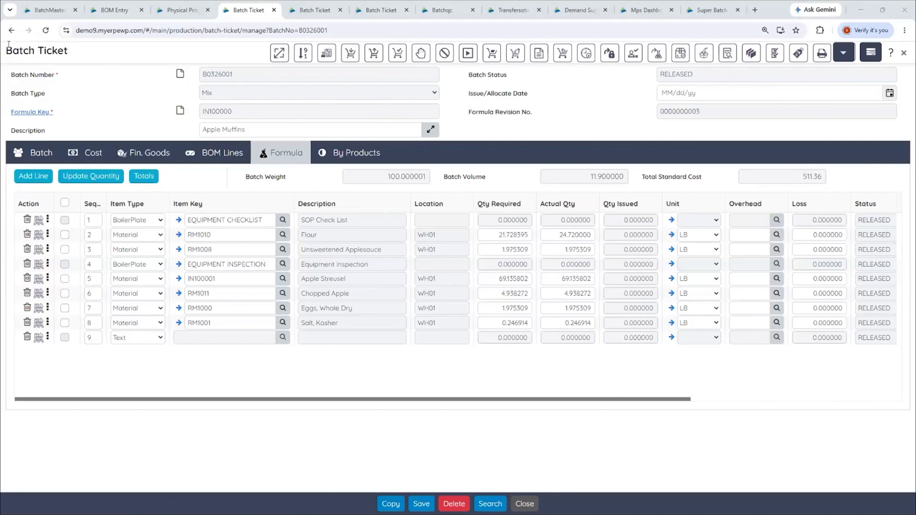
Open the Vendor Item/Quote list in a new browser tab and review vendor V1001's quote for item RM1001, leaving it unedited
click(44, 11)
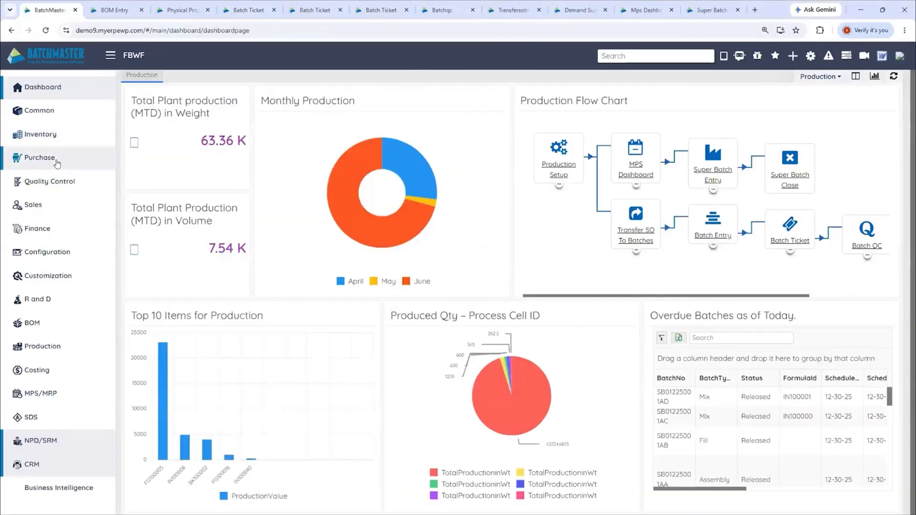
click(55, 161)
right_click(167, 183)
click(216, 194)
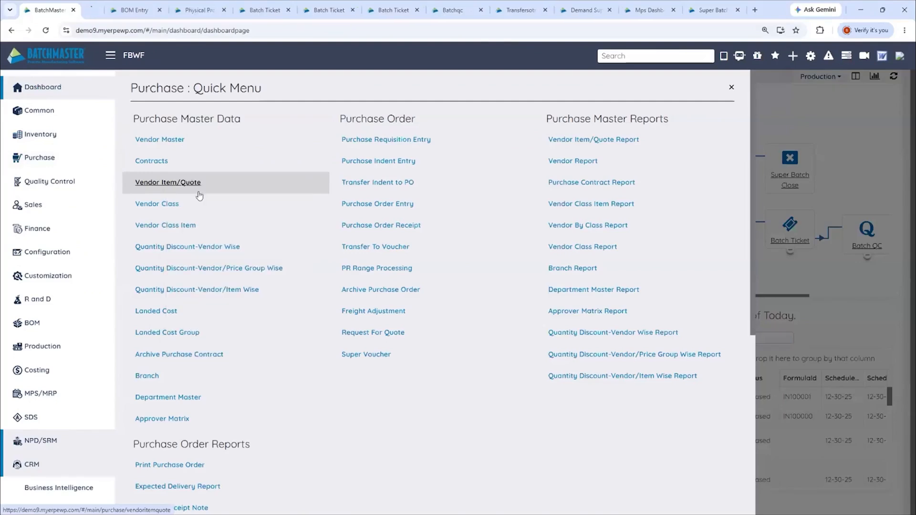
click(106, 12)
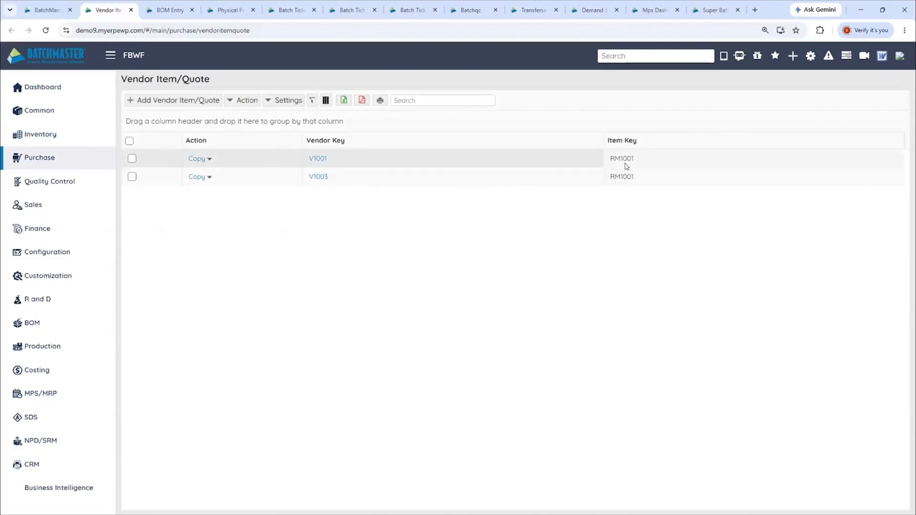
click(317, 159)
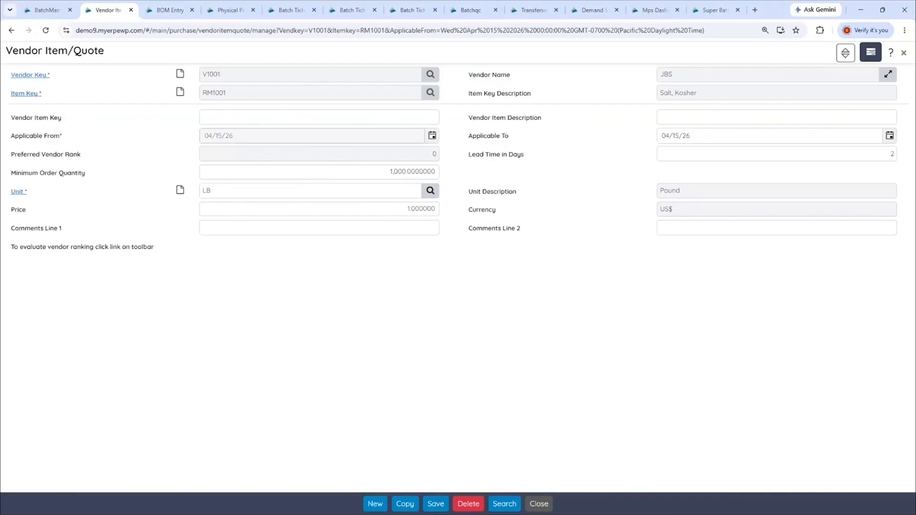
click(48, 10)
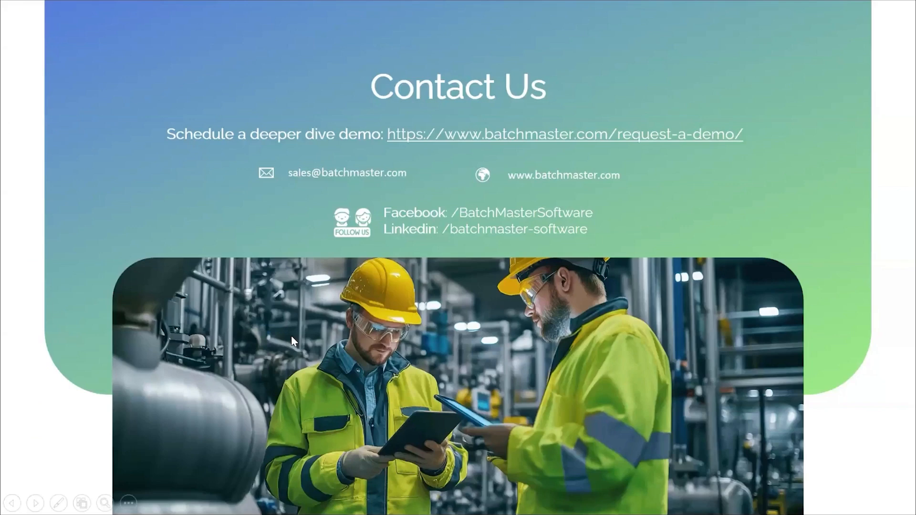